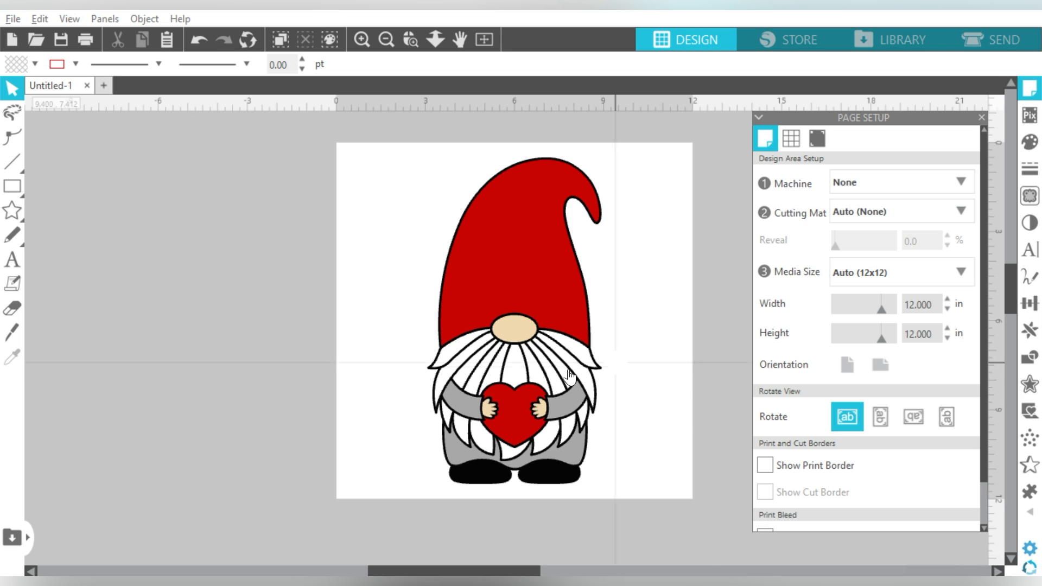
- Ungroup the gnome design into its separate color layers
{"action": "left_click", "coordinate": [496, 265]}
{"action": "left_click", "coordinate": [803, 60]}
{"action": "left_click", "coordinate": [715, 193]}
- Move the gnome's red, white and black layers apart to examine the layering, and undo the moves
{"action": "left_click_drag", "start_coordinate": [568, 258], "coordinate": [451, 240]}
{"action": "left_click_drag", "start_coordinate": [526, 358], "coordinate": [425, 362]}
{"action": "left_click_drag", "start_coordinate": [517, 437], "coordinate": [610, 431]}
{"action": "key", "text": "ctrl+z"}
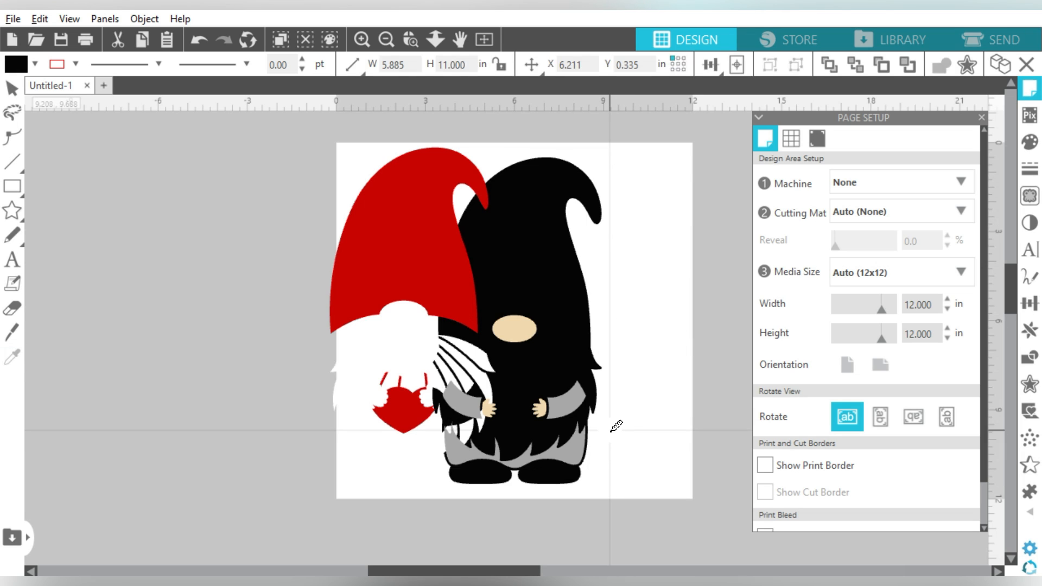
{"action": "key", "text": "ctrl+z"}
{"action": "key", "text": "ctrl+z"}
{"action": "key", "text": "Escape"}
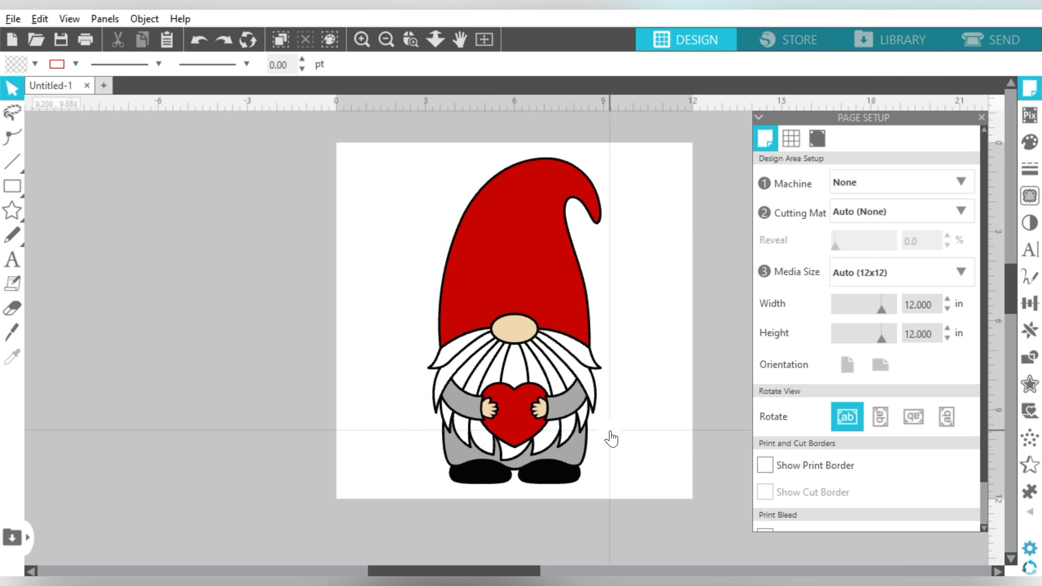
- Ungroup all the gnome's color layers into individual pieces
{"action": "left_click_drag", "start_coordinate": [360, 248], "coordinate": [586, 456]}
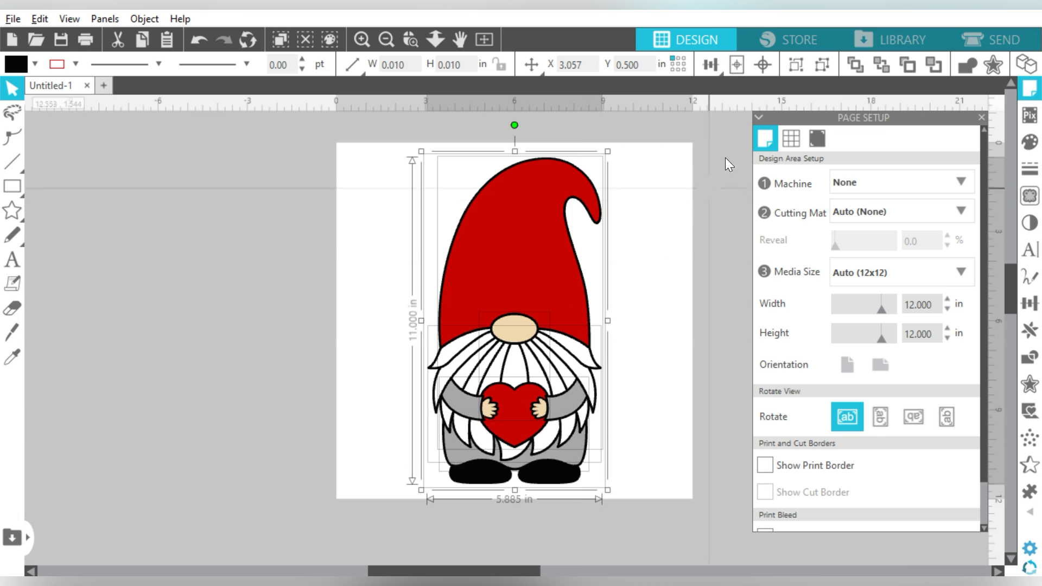
{"action": "left_click", "coordinate": [823, 66]}
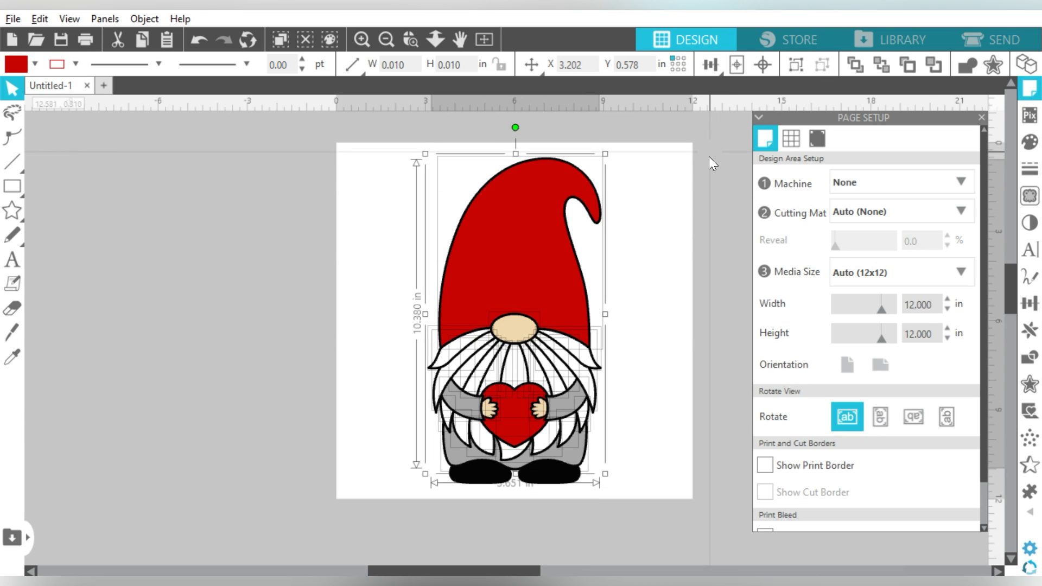
- Open the send setup for the gnome design and assign cut actions by fill color
{"action": "left_click", "coordinate": [967, 37]}
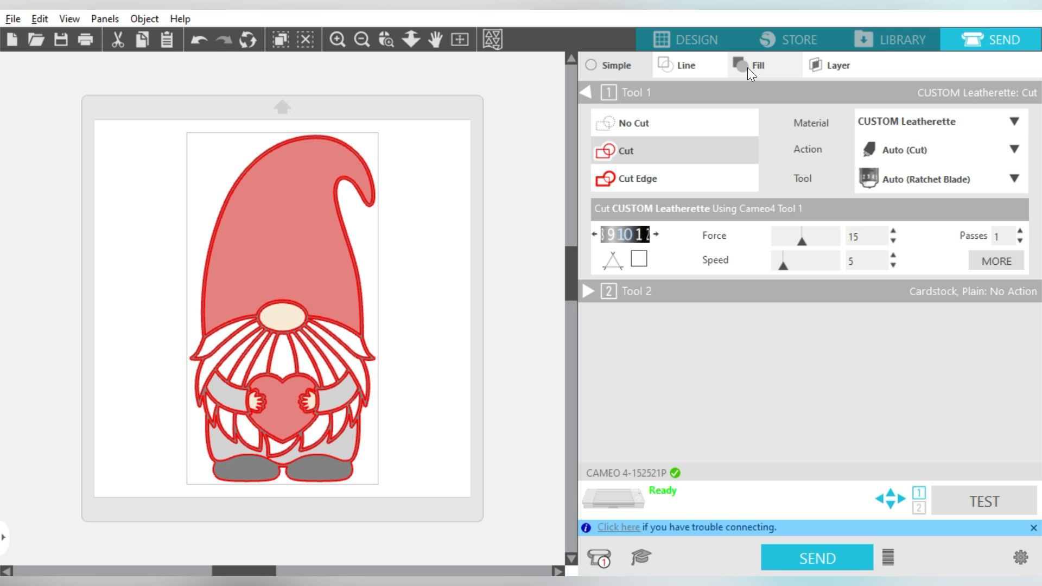
{"action": "left_click", "coordinate": [702, 66]}
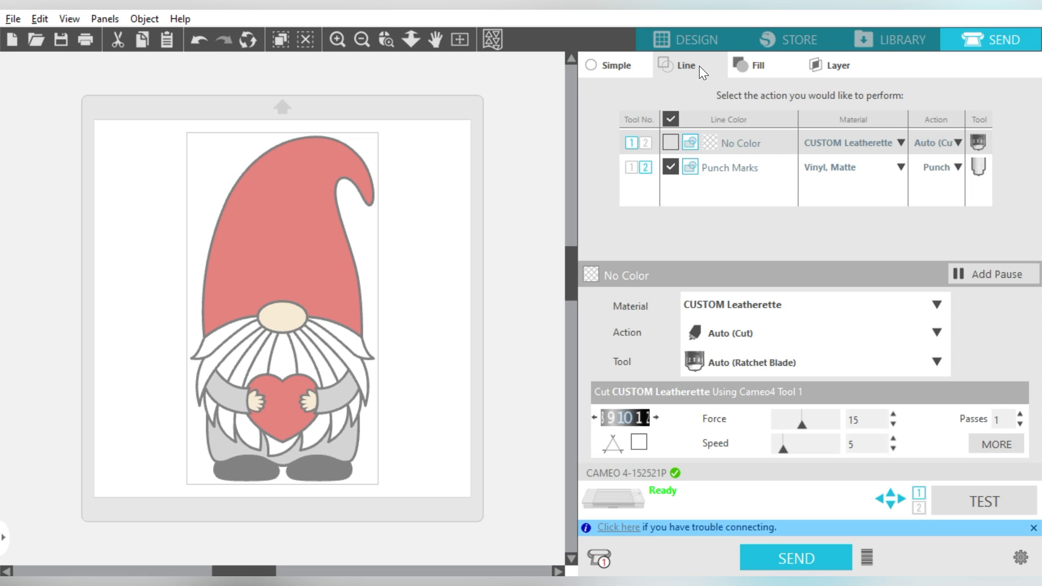
{"action": "left_click", "coordinate": [745, 64]}
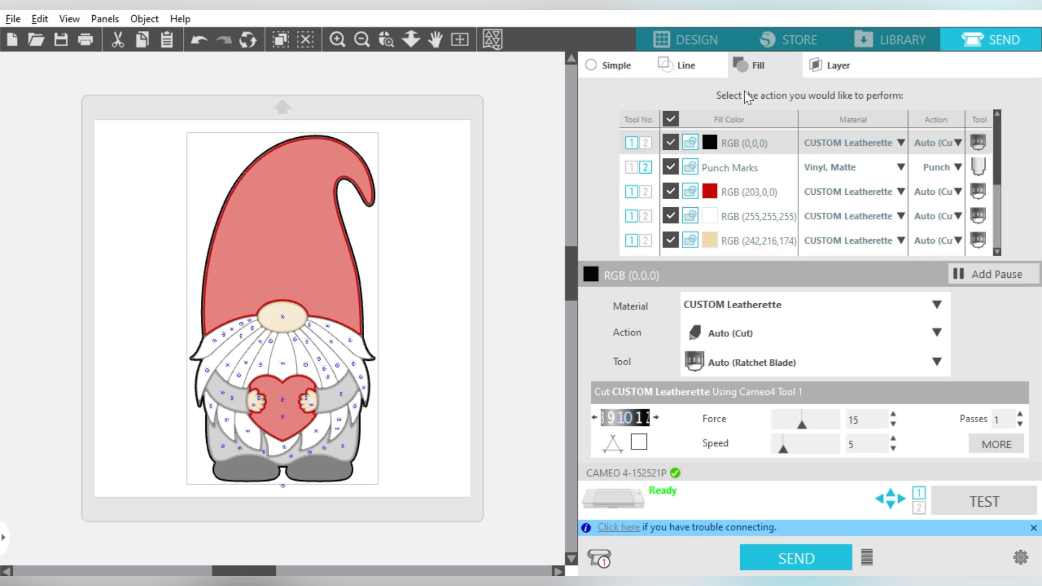
- Disable cutting for all fill colors and the punch marks
{"action": "left_click_drag", "start_coordinate": [999, 141], "coordinate": [1015, 254]}
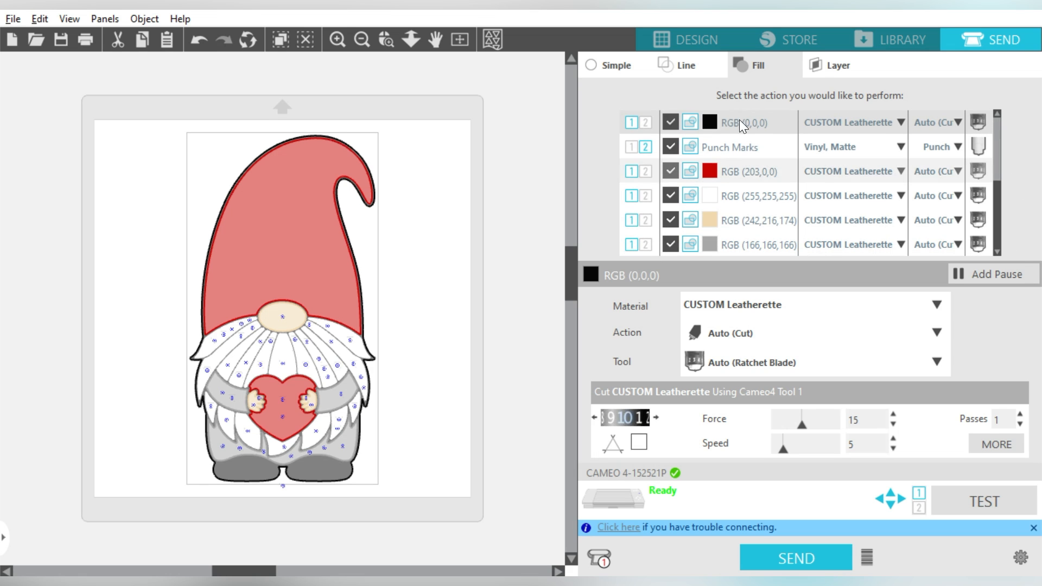
{"action": "left_click", "coordinate": [671, 122]}
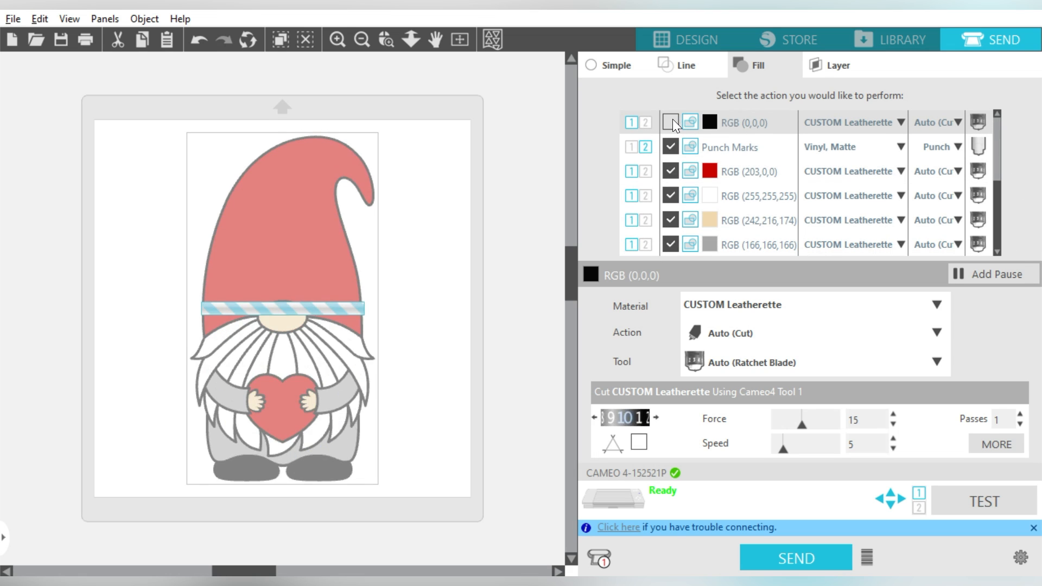
{"action": "left_click", "coordinate": [669, 119]}
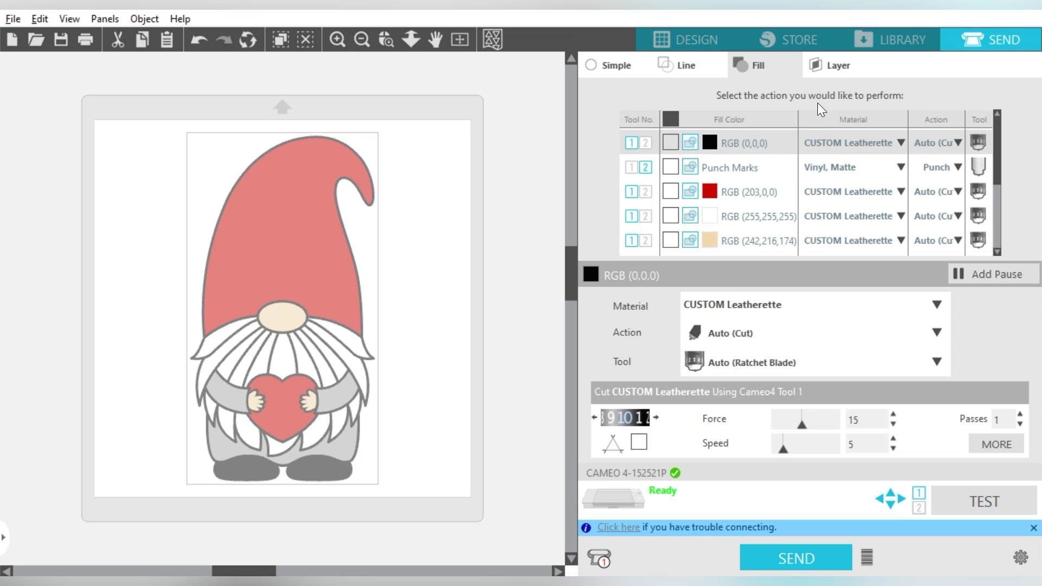
- Enable the black fill and the red fill one at a time to preview their cut lines, disabling each again
{"action": "left_click", "coordinate": [671, 143]}
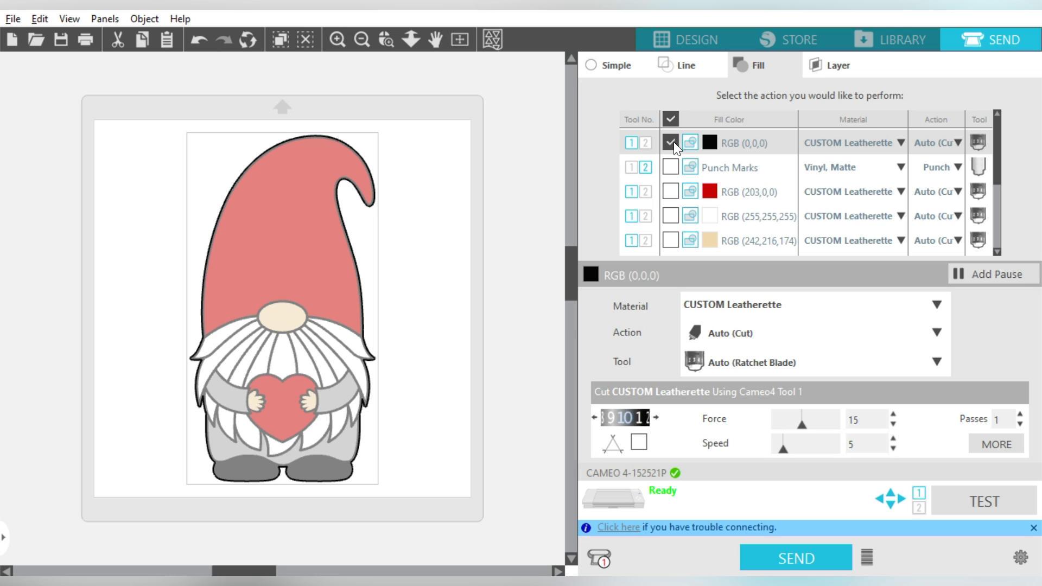
{"action": "left_click", "coordinate": [672, 142]}
{"action": "left_click", "coordinate": [672, 190]}
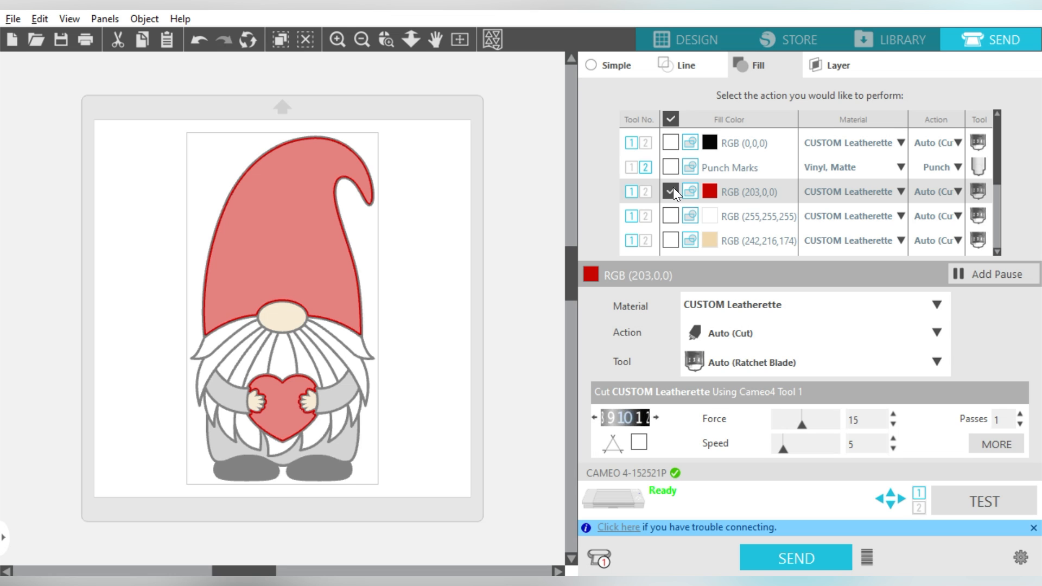
{"action": "left_click", "coordinate": [673, 190]}
- Enable the tan, white and gray fills to preview their cut lines, and disable them again
{"action": "left_click", "coordinate": [672, 240]}
{"action": "left_click", "coordinate": [671, 216]}
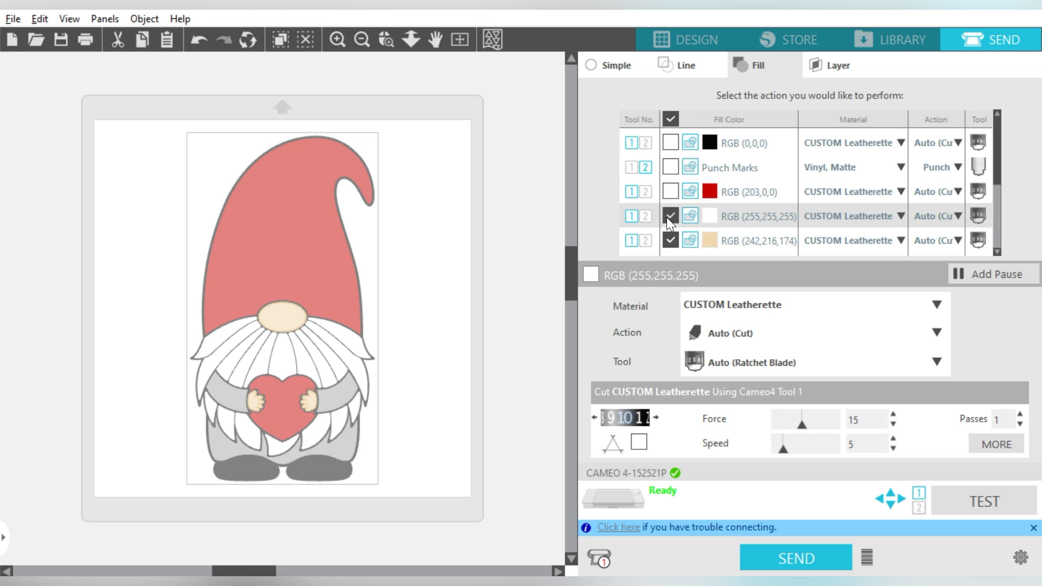
{"action": "scroll", "coordinate": [666, 217], "scroll_direction": "down", "scroll_amount": 1}
{"action": "left_click", "coordinate": [670, 239]}
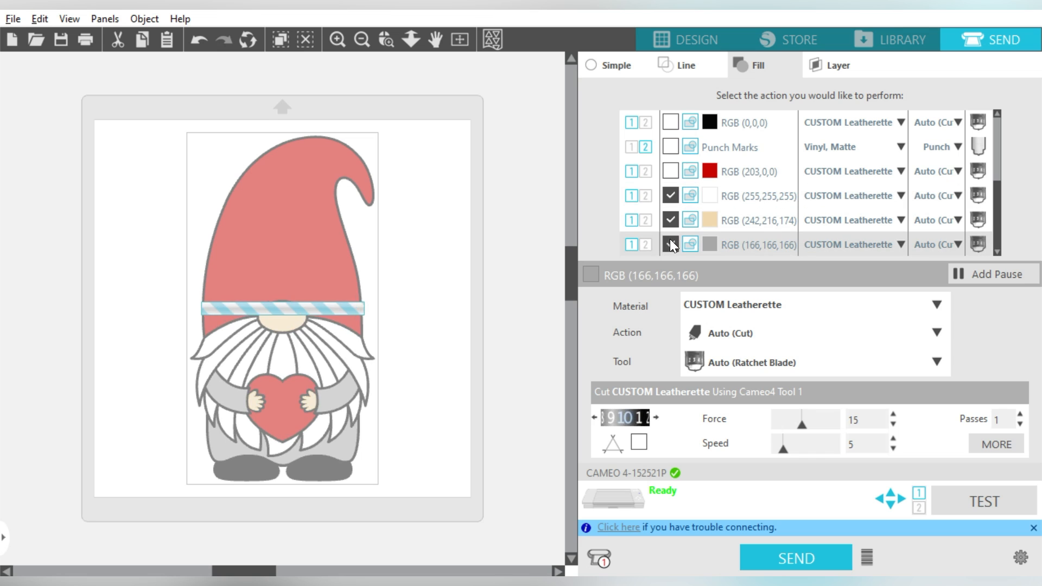
{"action": "left_click", "coordinate": [667, 221]}
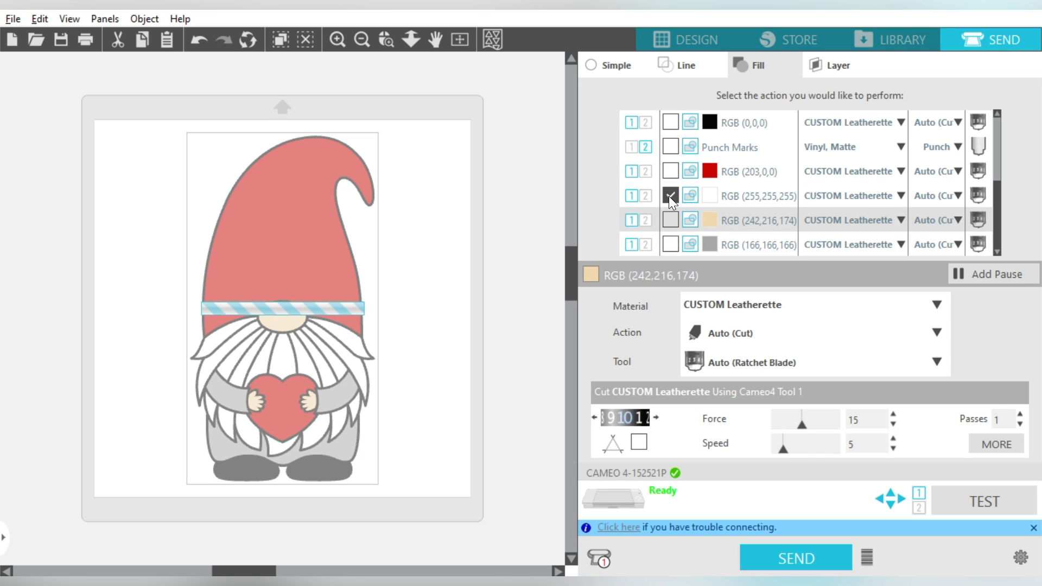
{"action": "left_click", "coordinate": [670, 193]}
{"action": "scroll", "coordinate": [670, 194], "scroll_direction": "up", "scroll_amount": 1}
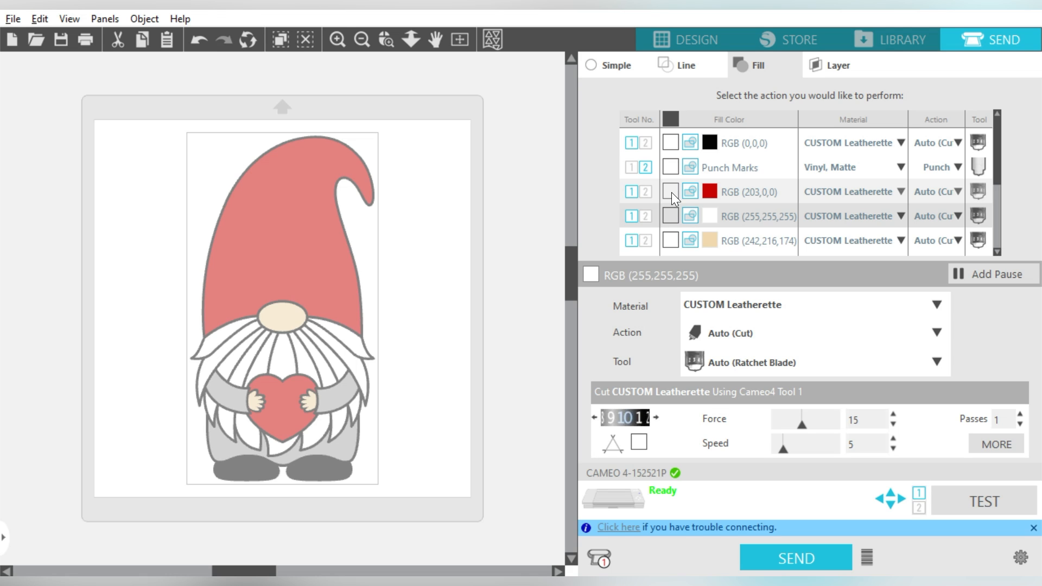
{"action": "left_click", "coordinate": [673, 192]}
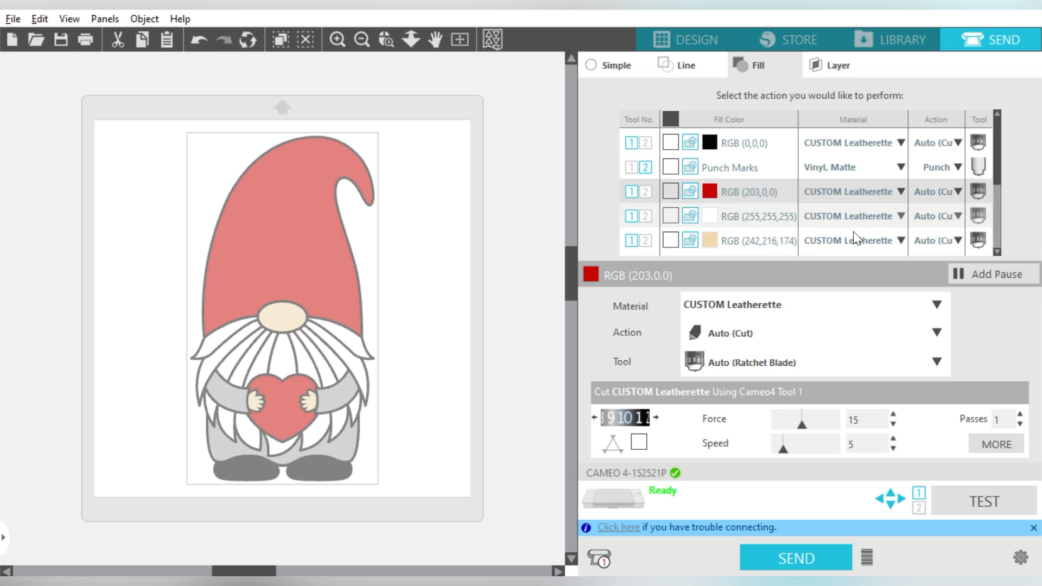
- Set the material of the black RGB (0,0,0) fill to CUSTOM Stahls Premium Plus
{"action": "left_click_drag", "start_coordinate": [999, 144], "coordinate": [1006, 107]}
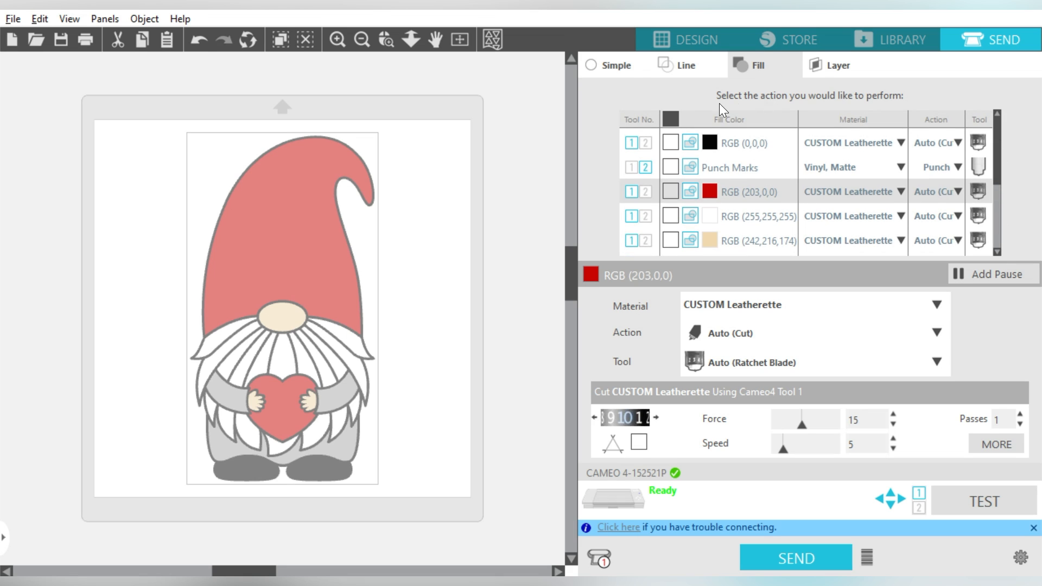
{"action": "left_click", "coordinate": [864, 153]}
{"action": "left_click_drag", "start_coordinate": [973, 154], "coordinate": [972, 366]}
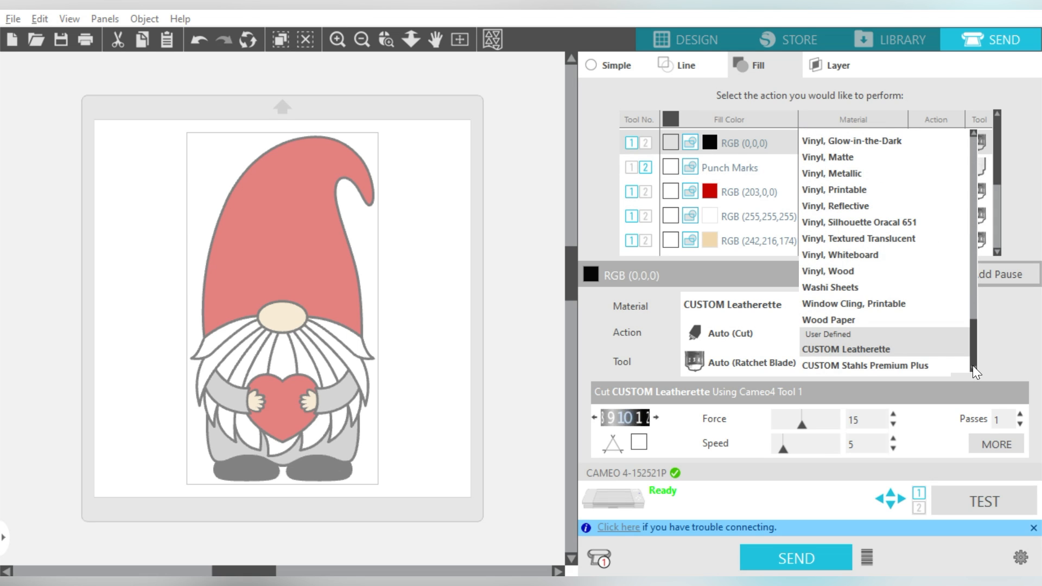
{"action": "left_click", "coordinate": [912, 365]}
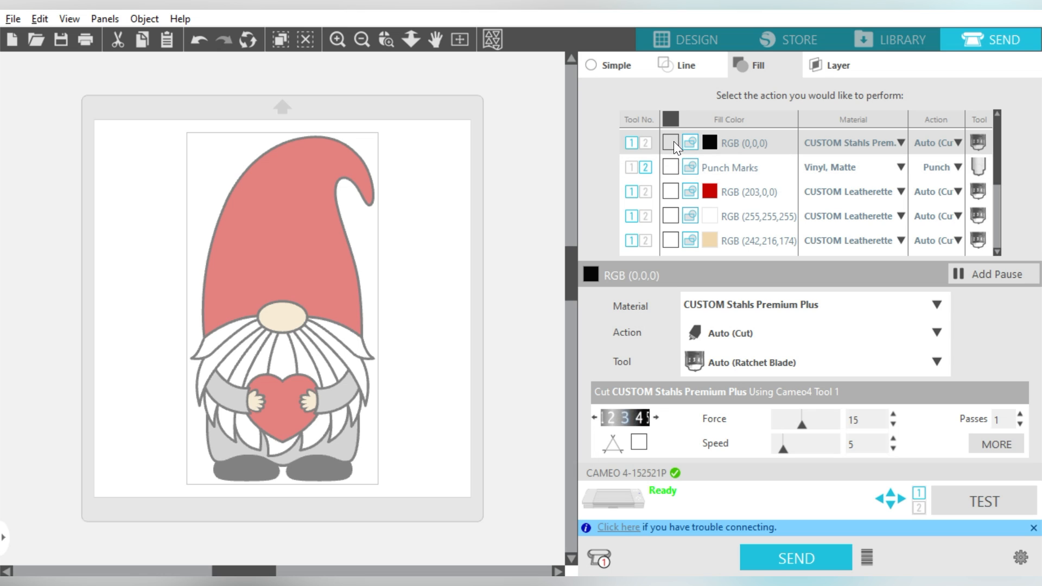
- Set the material of the red RGB (203,0,0) fill to Heat Transfer, Glitter
{"action": "left_click", "coordinate": [832, 190]}
{"action": "left_click_drag", "start_coordinate": [973, 226], "coordinate": [973, 285]}
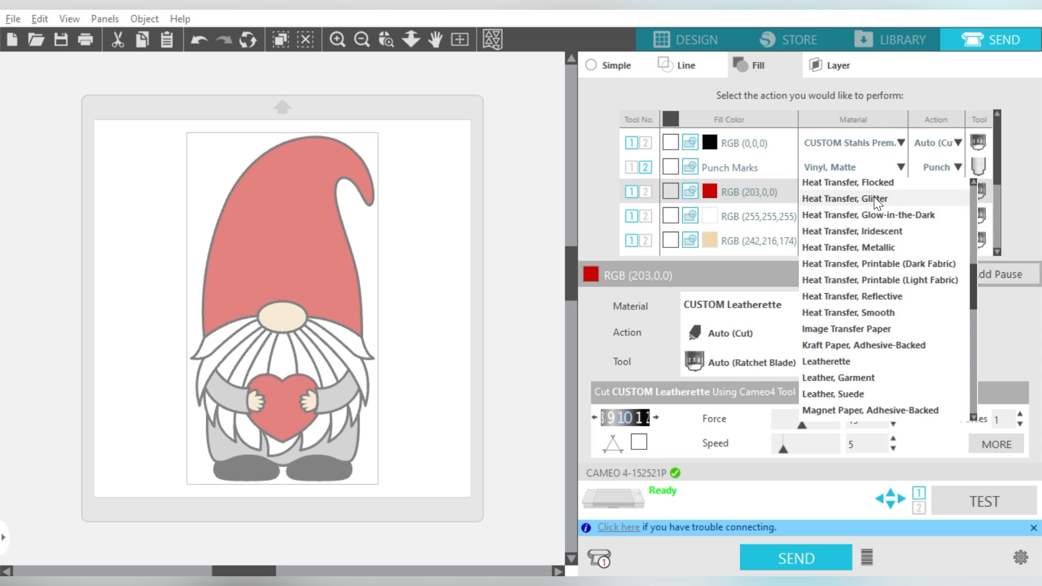
{"action": "left_click", "coordinate": [868, 198]}
- Set the material of the white RGB (255,255,255) and tan RGB (242,216,174) fills to Heat Transfer, Smooth
{"action": "left_click", "coordinate": [833, 213]}
{"action": "left_click_drag", "start_coordinate": [971, 216], "coordinate": [963, 291]}
{"action": "left_click", "coordinate": [871, 389]}
{"action": "left_click", "coordinate": [831, 242]}
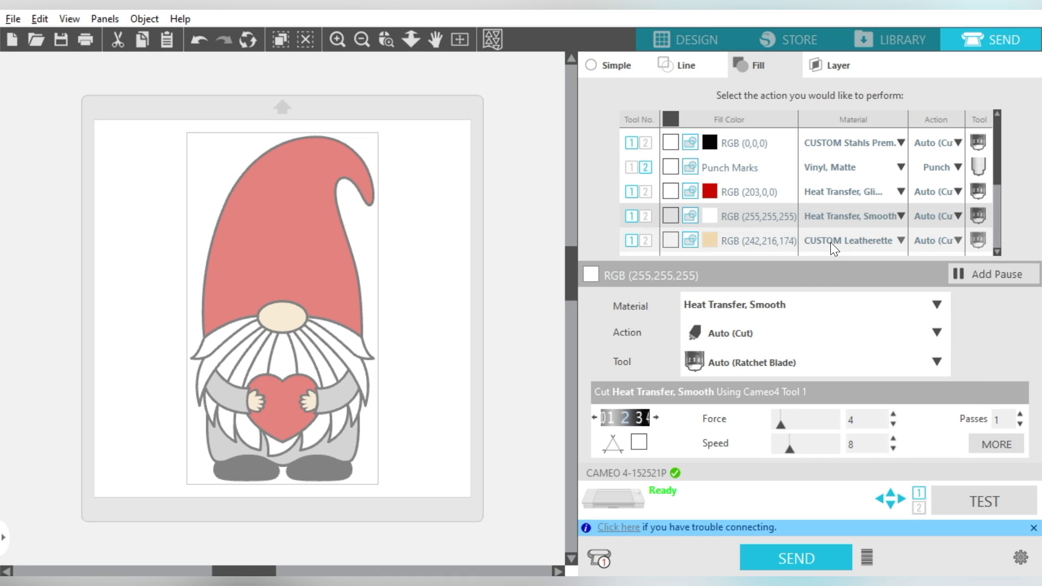
{"action": "left_click", "coordinate": [830, 242]}
{"action": "left_click_drag", "start_coordinate": [975, 252], "coordinate": [970, 337]}
{"action": "left_click", "coordinate": [869, 318]}
- Set the material of the gray RGB (166,166,166) fill to Heat Transfer, Flocked
{"action": "left_click", "coordinate": [997, 252]}
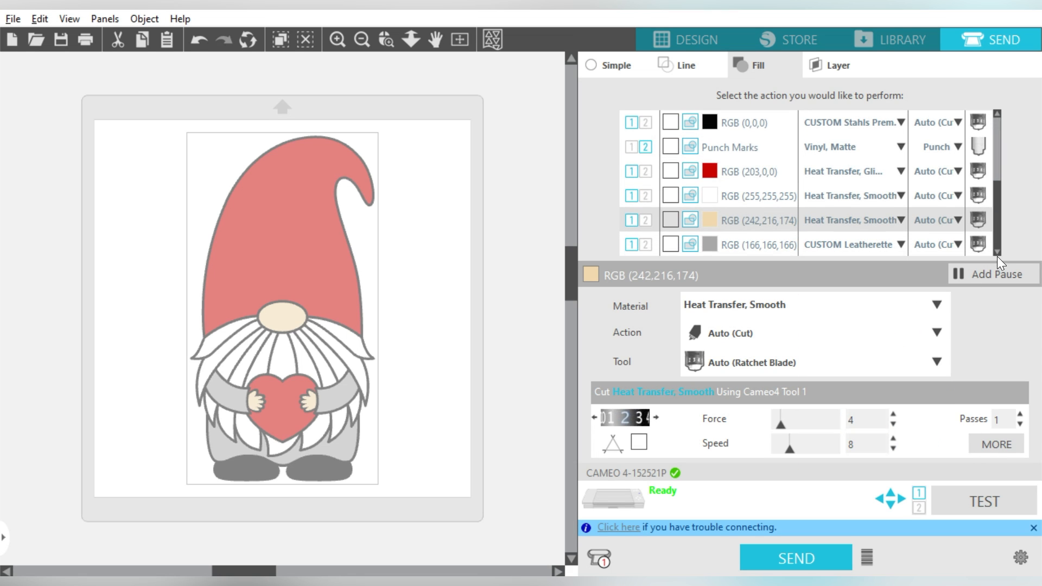
{"action": "left_click", "coordinate": [845, 247]}
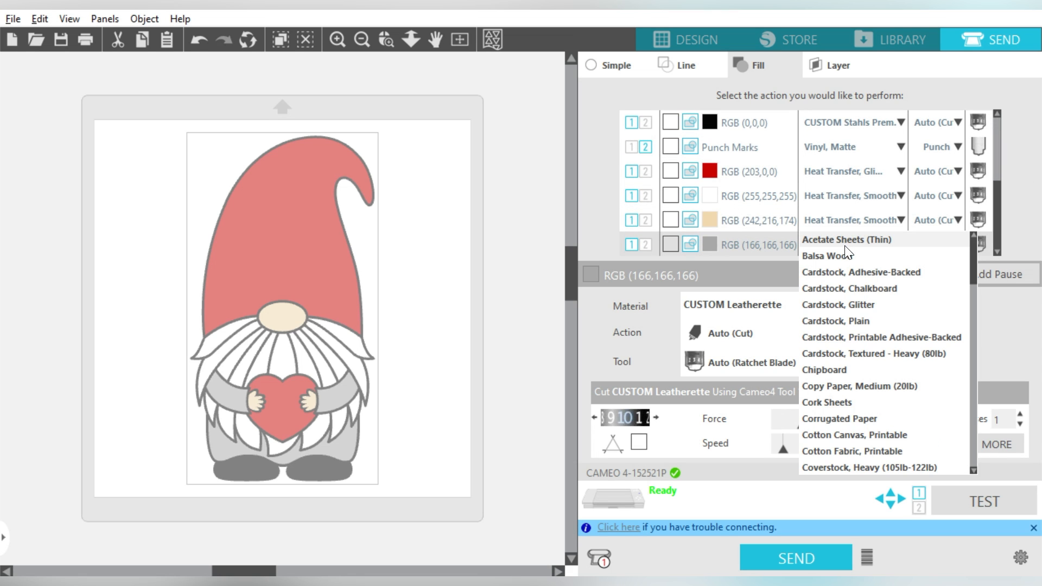
{"action": "left_click_drag", "start_coordinate": [973, 260], "coordinate": [969, 331]}
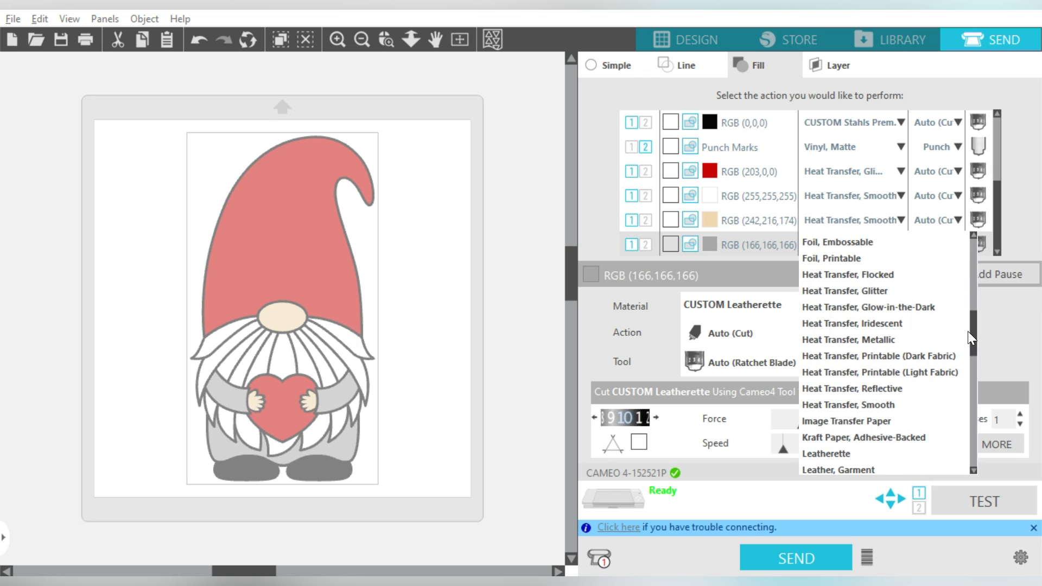
{"action": "left_click", "coordinate": [879, 275]}
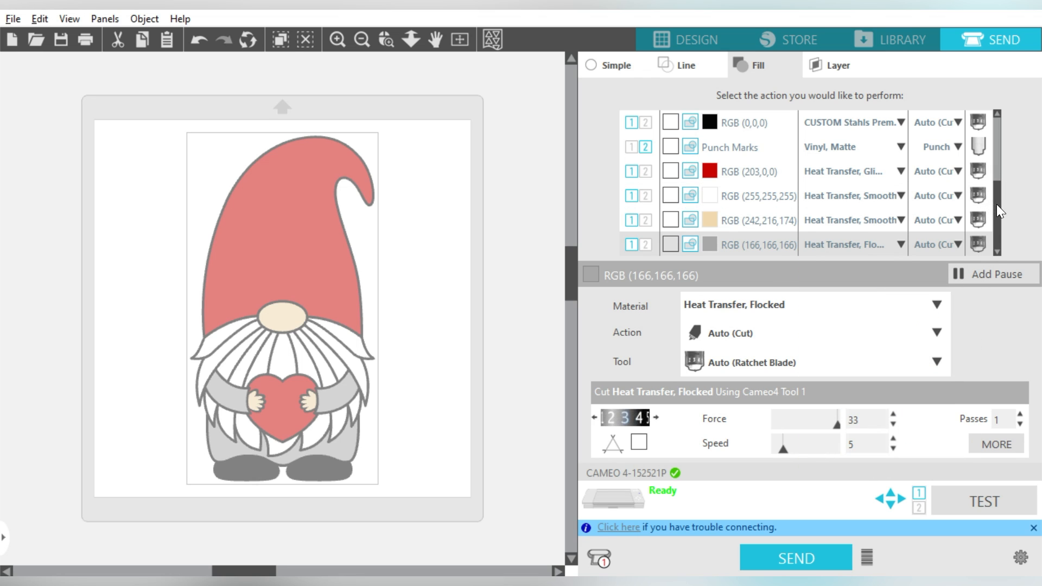
{"action": "left_click_drag", "start_coordinate": [997, 204], "coordinate": [998, 113]}
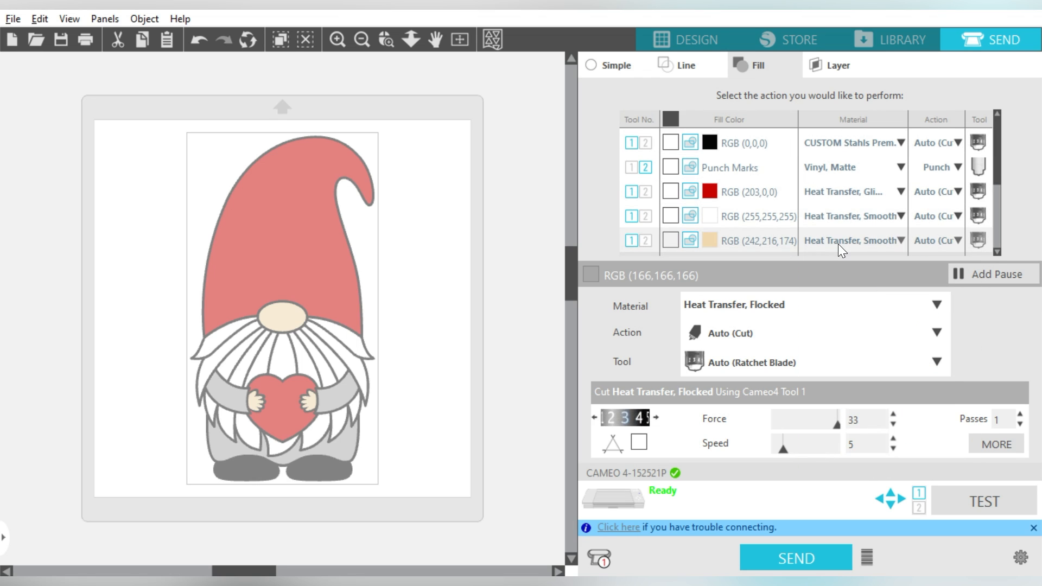
{"action": "left_click", "coordinate": [672, 142]}
{"action": "left_click", "coordinate": [672, 139]}
{"action": "left_click", "coordinate": [676, 191]}
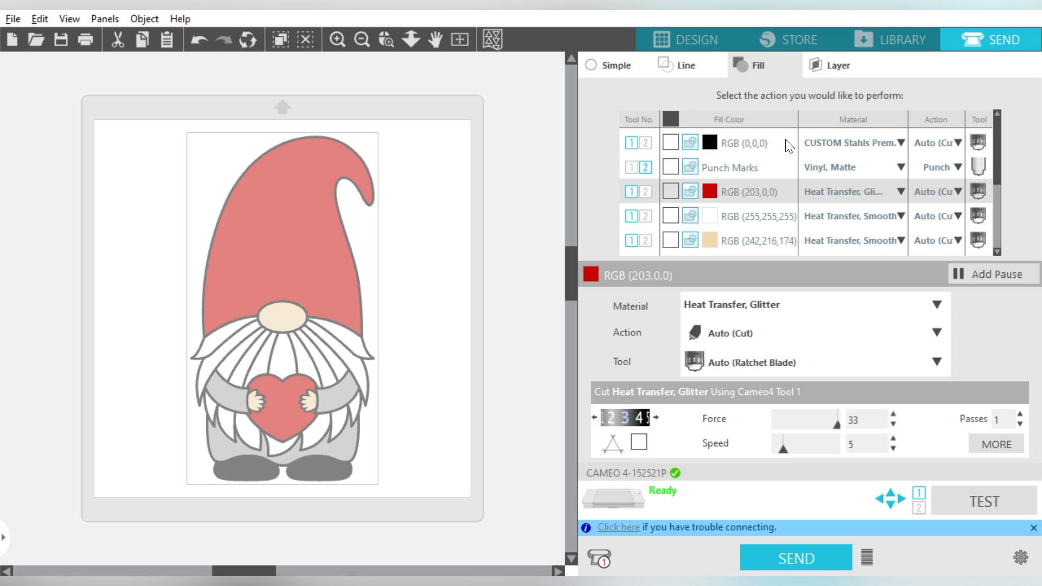
{"action": "right_click", "coordinate": [738, 194]}
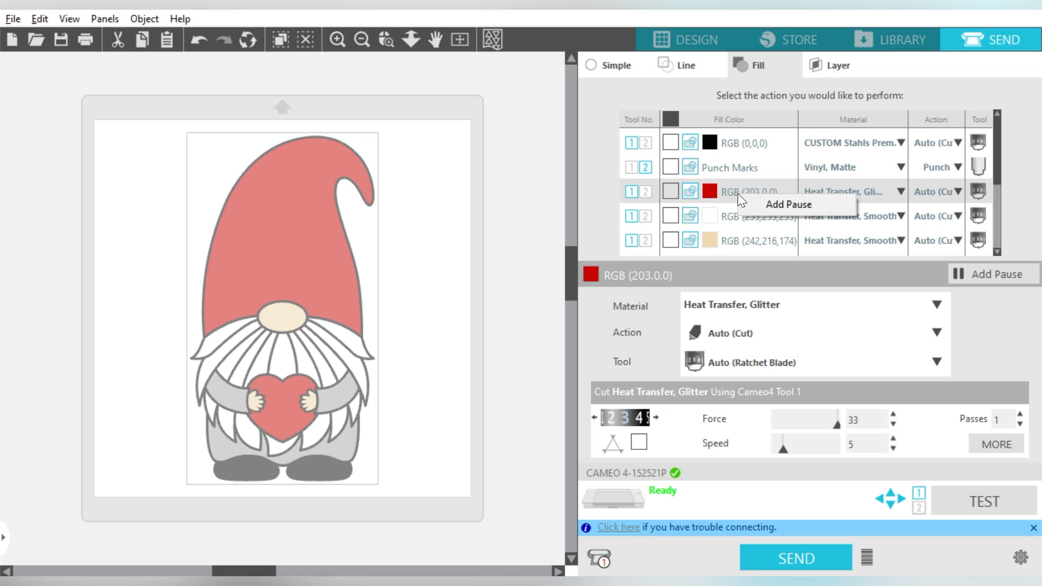
{"action": "left_click", "coordinate": [768, 102]}
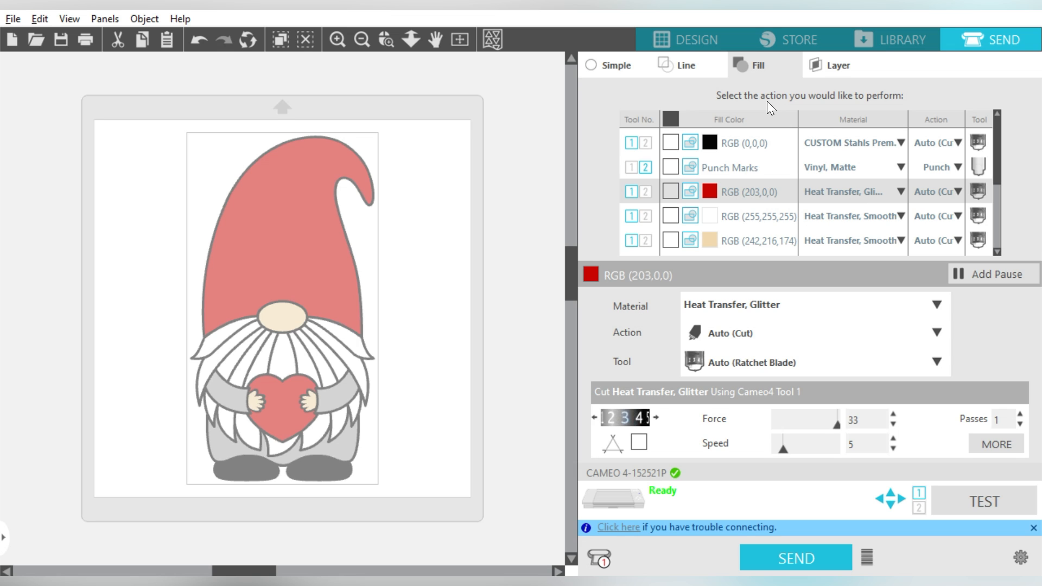
- Enable cutting for the black, red, white, tan and gray fills, leaving the punch marks off
{"action": "left_click", "coordinate": [672, 141]}
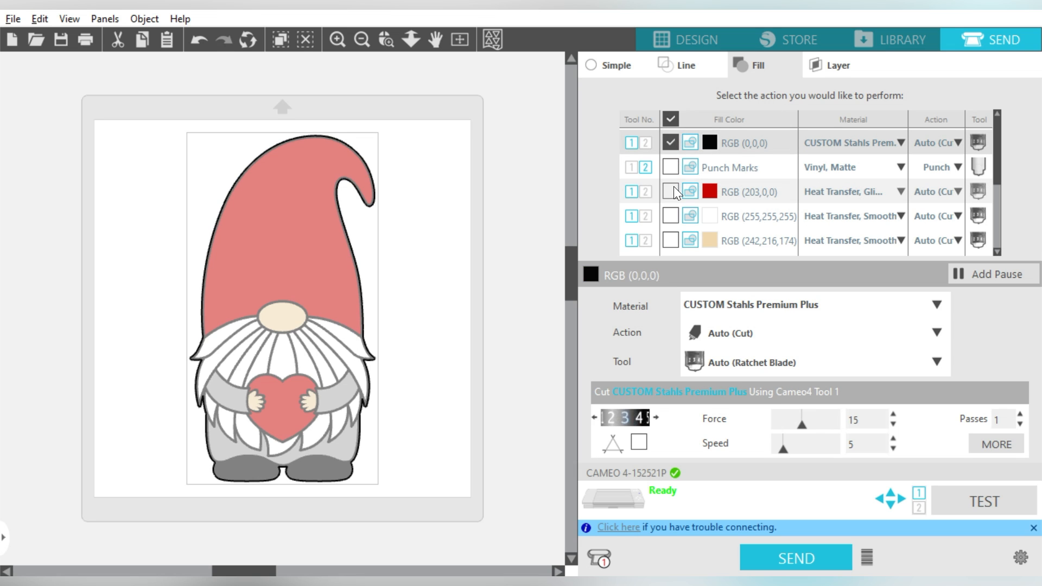
{"action": "left_click", "coordinate": [674, 187]}
{"action": "left_click", "coordinate": [673, 216]}
{"action": "scroll", "coordinate": [679, 217], "scroll_direction": "down", "scroll_amount": 1}
{"action": "left_click", "coordinate": [679, 218]}
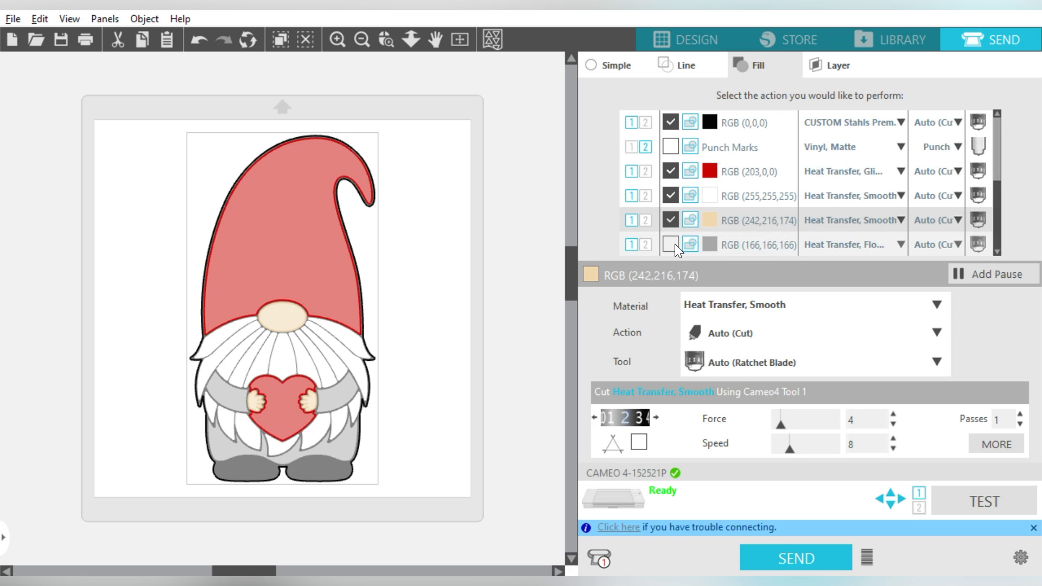
{"action": "left_click", "coordinate": [671, 245]}
- Add a pause after the red RGB (203,0,0) fill and after the black RGB (0,0,0) fill
{"action": "scroll", "coordinate": [771, 144], "scroll_direction": "up", "scroll_amount": 1}
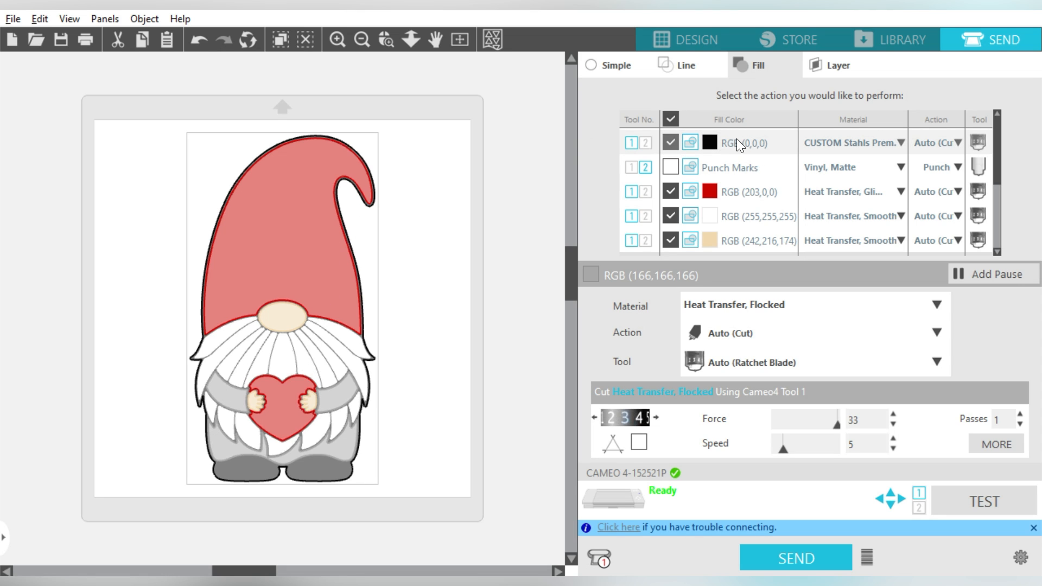
{"action": "right_click", "coordinate": [739, 195]}
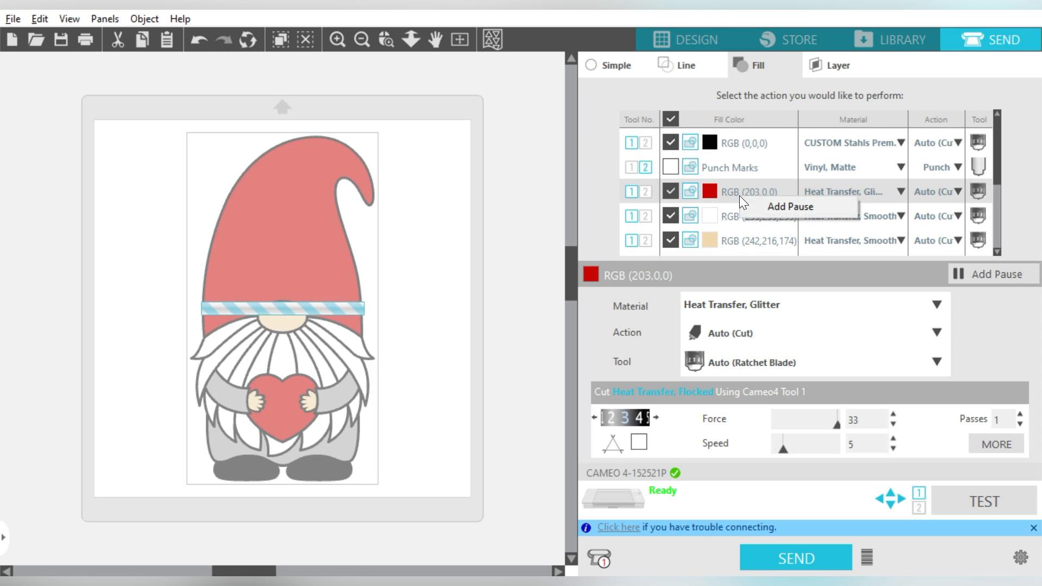
{"action": "left_click", "coordinate": [771, 206]}
{"action": "right_click", "coordinate": [727, 148]}
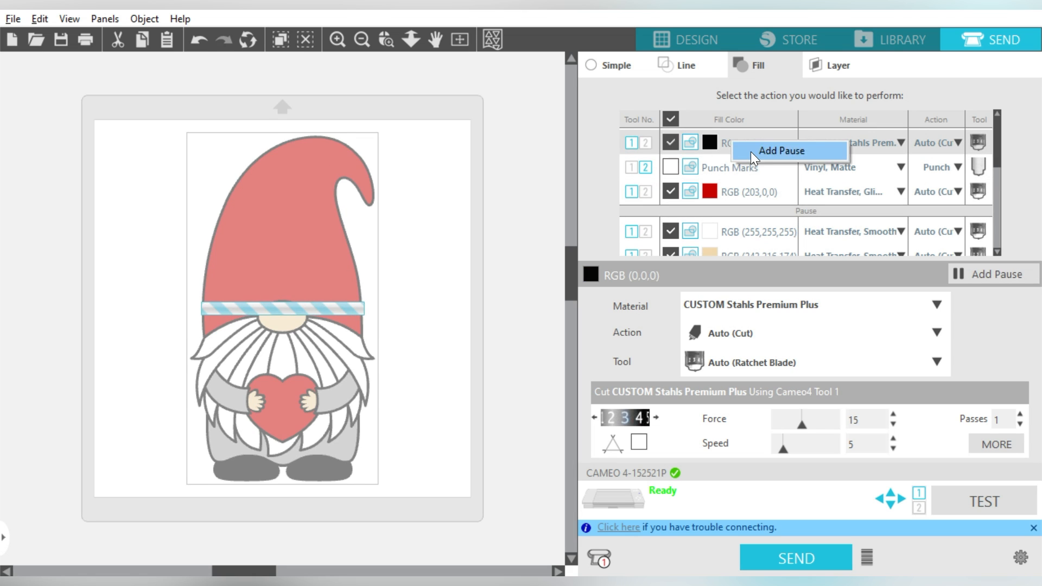
{"action": "left_click", "coordinate": [754, 154]}
- Add a pause after the white RGB (255,255,255) fill and after the tan RGB (242,216,174) fill
{"action": "scroll", "coordinate": [754, 154], "scroll_direction": "down", "scroll_amount": 2}
{"action": "right_click", "coordinate": [751, 196]}
{"action": "left_click", "coordinate": [767, 209]}
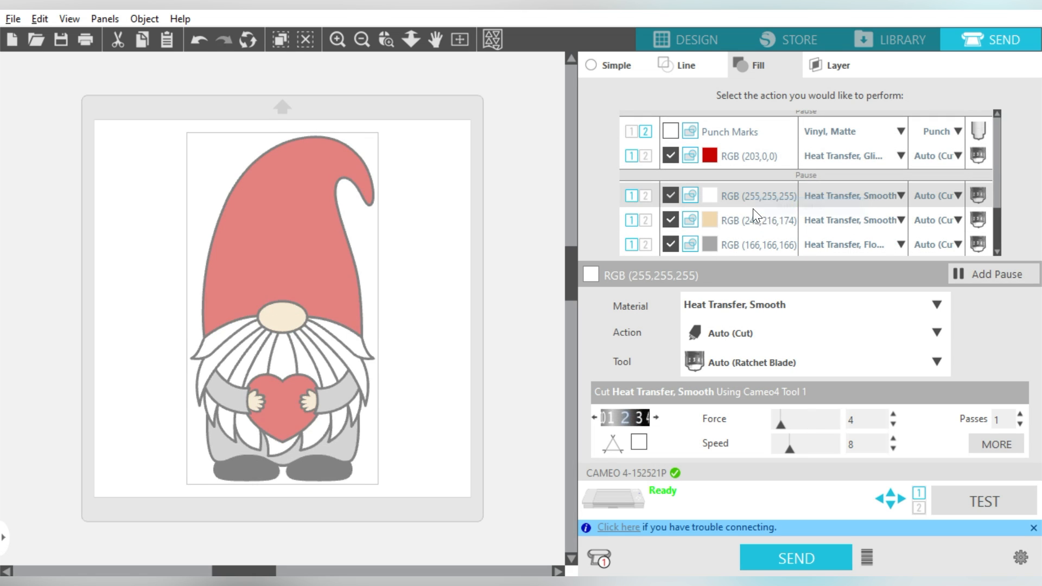
{"action": "right_click", "coordinate": [752, 221]}
{"action": "left_click", "coordinate": [763, 235]}
{"action": "right_click", "coordinate": [747, 236]}
{"action": "left_click", "coordinate": [766, 250]}
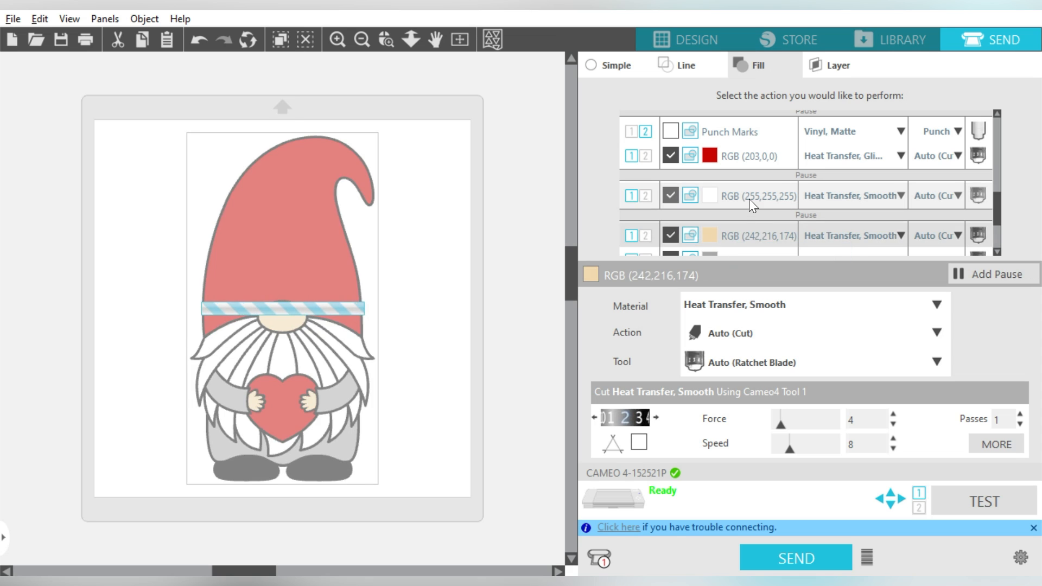
- Add a pause after the gray RGB (166,166,166) fill and remove that pause again
{"action": "scroll", "coordinate": [749, 198], "scroll_direction": "down", "scroll_amount": 1}
{"action": "right_click", "coordinate": [747, 243]}
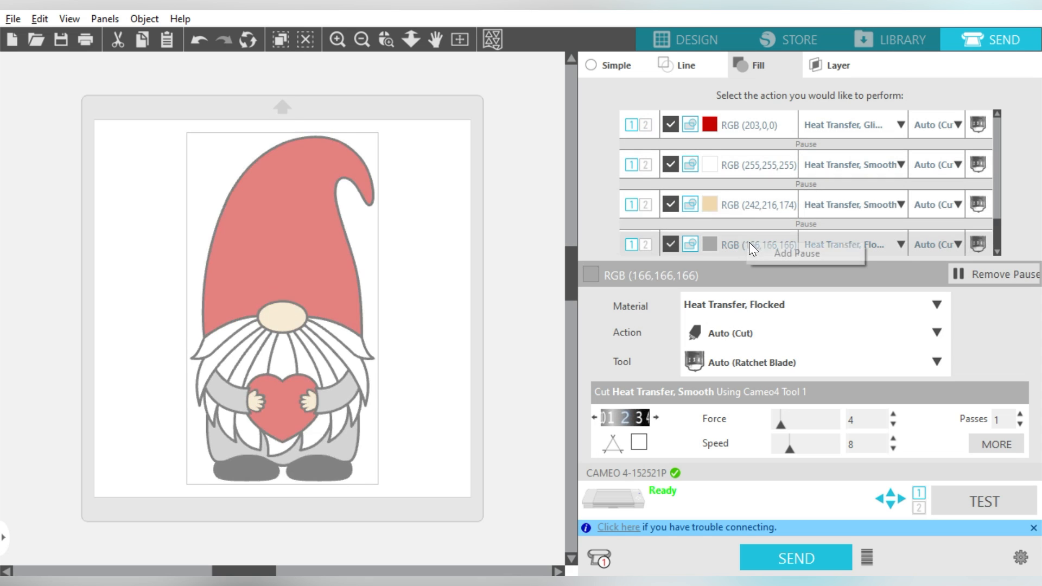
{"action": "left_click", "coordinate": [770, 253]}
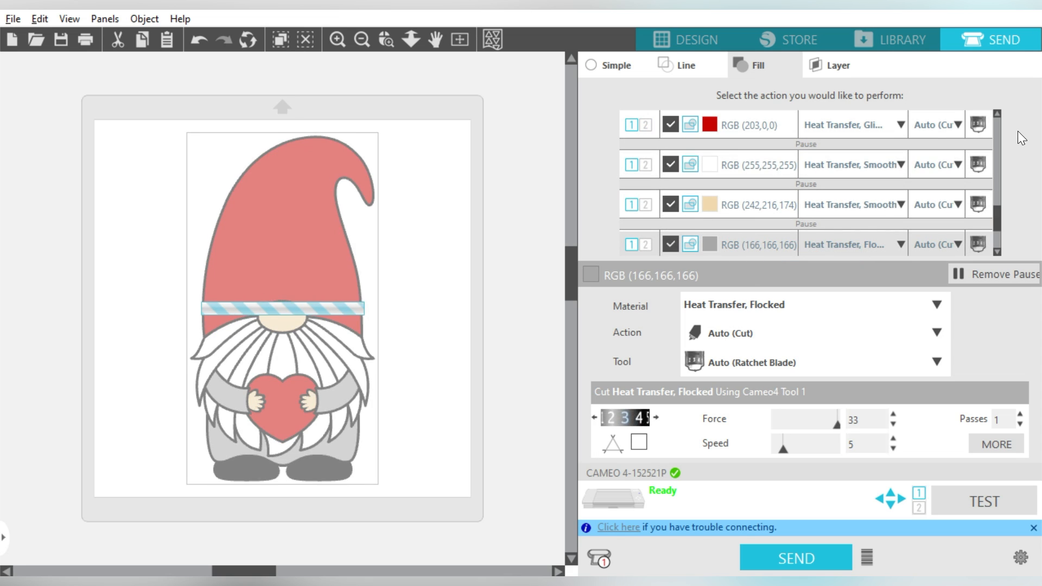
{"action": "scroll", "coordinate": [838, 136], "scroll_direction": "down", "scroll_amount": 1}
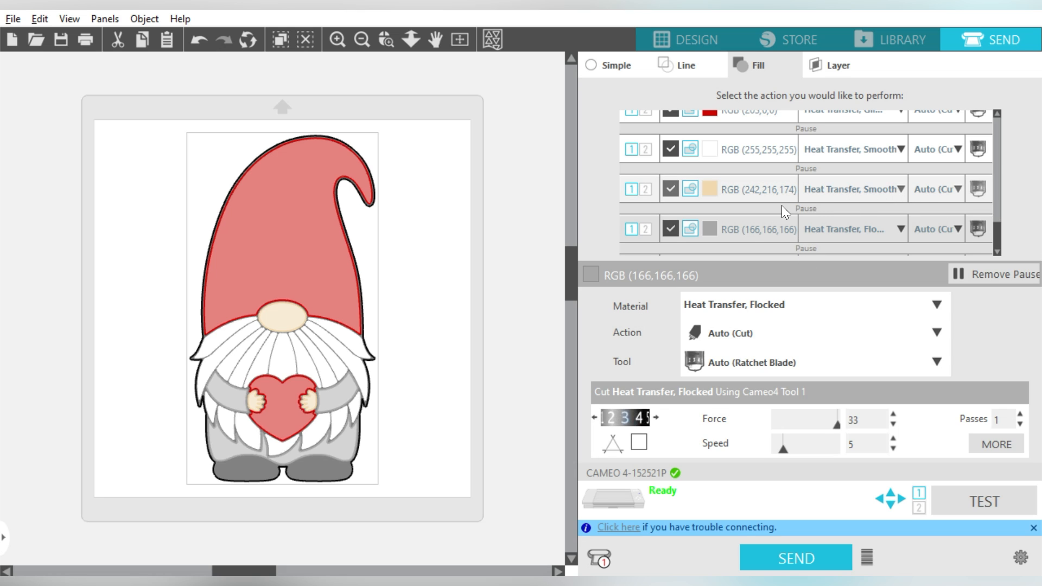
{"action": "right_click", "coordinate": [783, 247]}
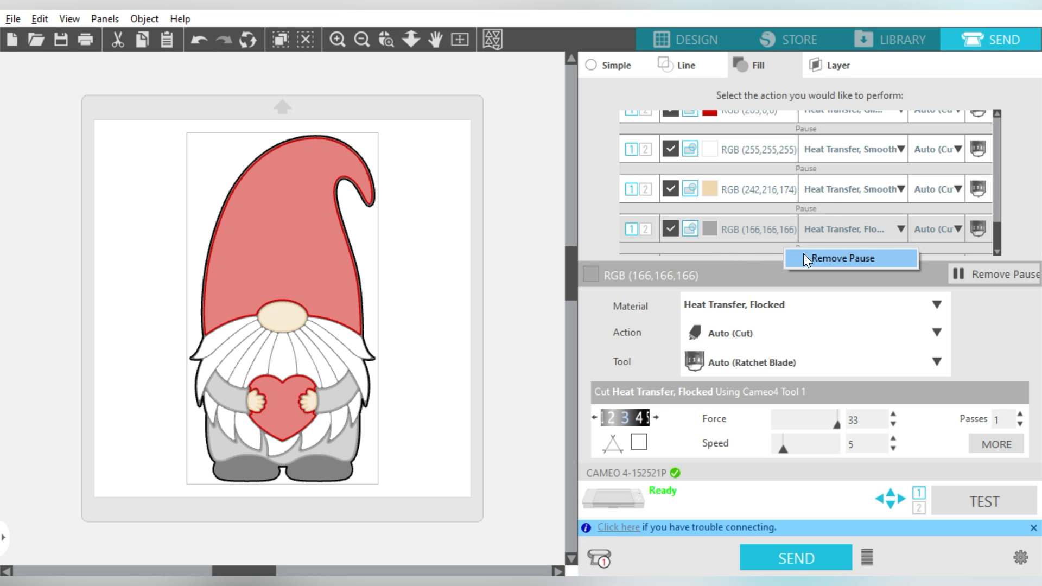
{"action": "left_click", "coordinate": [809, 255]}
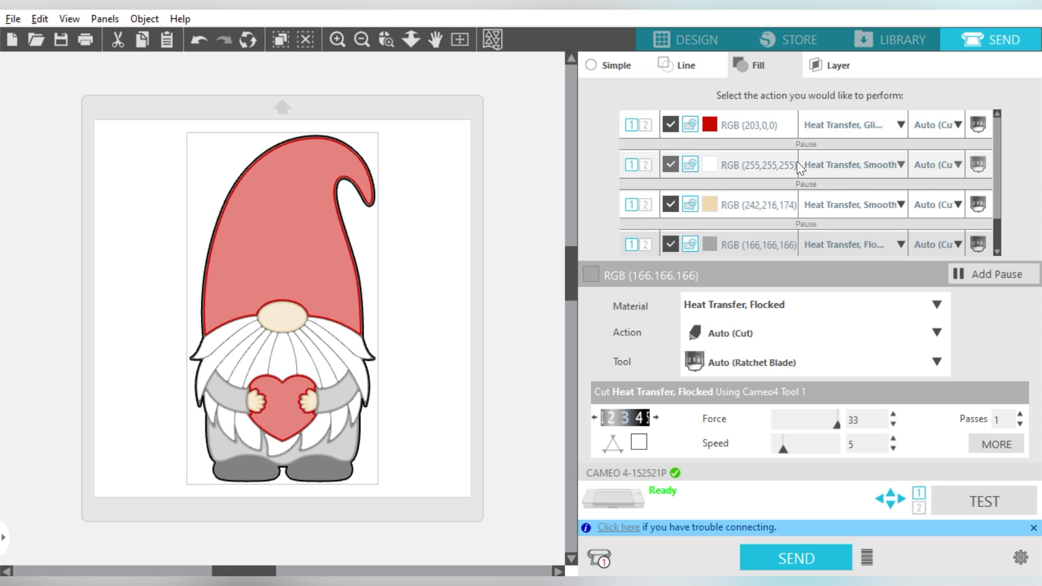
- In the design view, draw a square about 0.672 in wide beside the gnome's hat and place a copy on the hat's other side
{"action": "scroll", "coordinate": [797, 162], "scroll_direction": "up", "scroll_amount": 3}
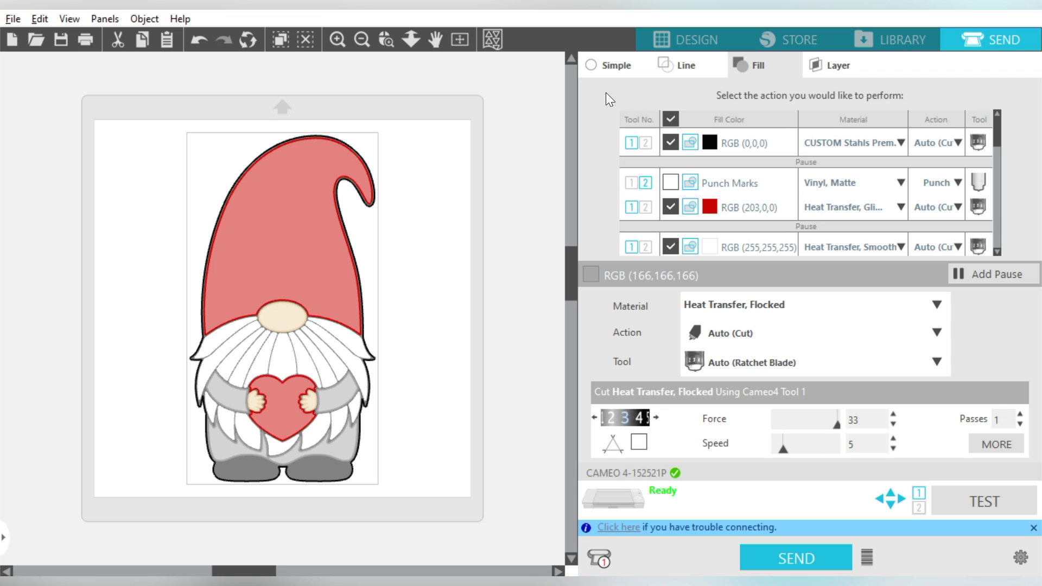
{"action": "left_click", "coordinate": [685, 30]}
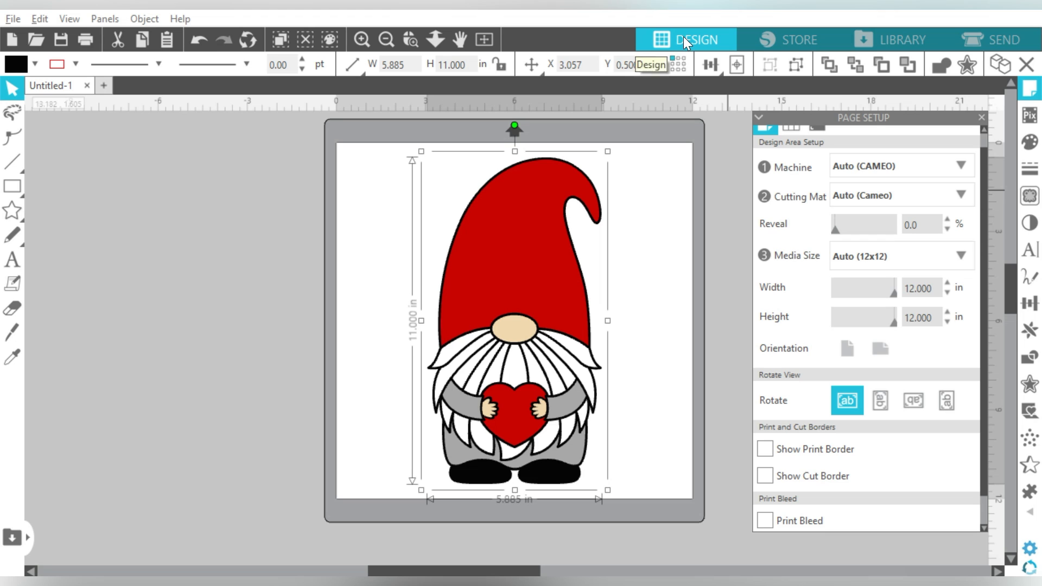
{"action": "left_click", "coordinate": [15, 188]}
{"action": "mouse_move", "coordinate": [437, 159]}
{"action": "left_mouse_down"}
{"action": "mouse_move", "coordinate": [457, 178]}
{"action": "mouse_move", "coordinate": [650, 182]}
{"action": "mouse_move", "coordinate": [631, 171]}
{"action": "left_mouse_up"}
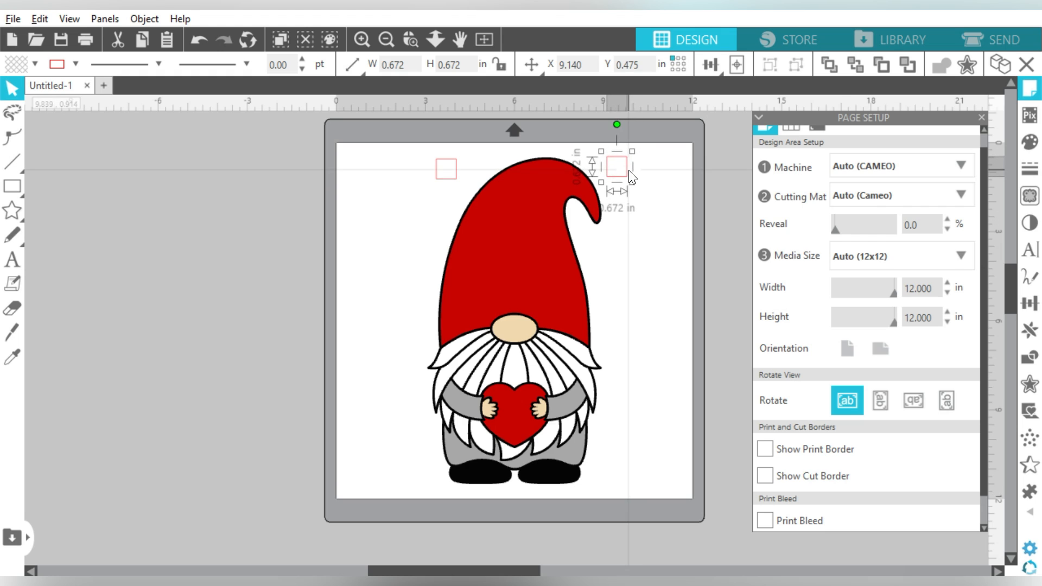
- Select both registration squares, align them level with each other, and deselect them
{"action": "left_click", "coordinate": [448, 172], "text": "shift"}
{"action": "mouse_move", "coordinate": [712, 69]}
{"action": "left_click", "coordinate": [736, 115]}
{"action": "left_click", "coordinate": [699, 219]}
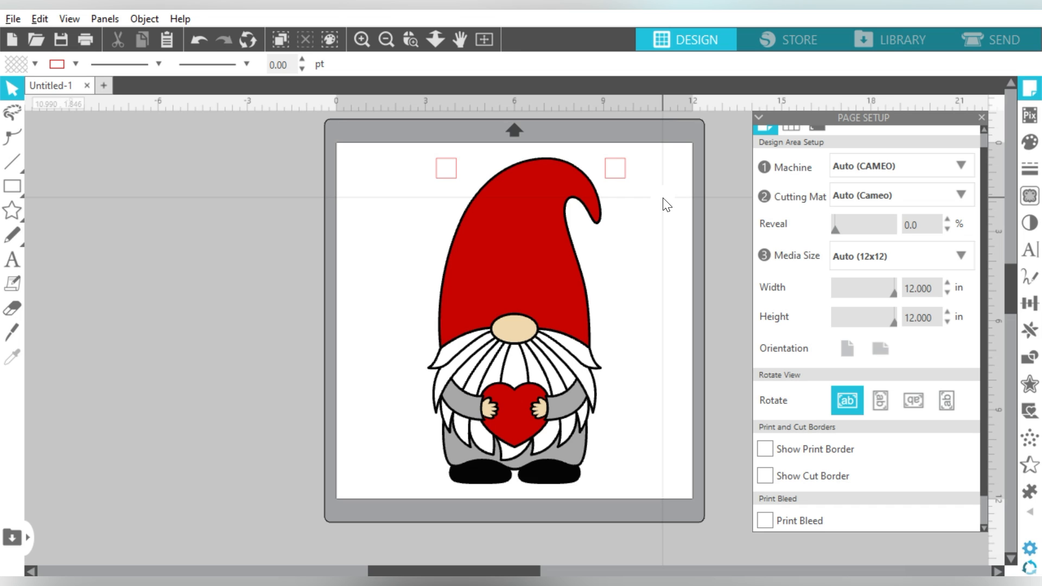
- Back in the send view, set the material of the black RGB (0,0,0) and red RGB (203,0,0) fills to Vinyl, Glossy
{"action": "left_click", "coordinate": [966, 40]}
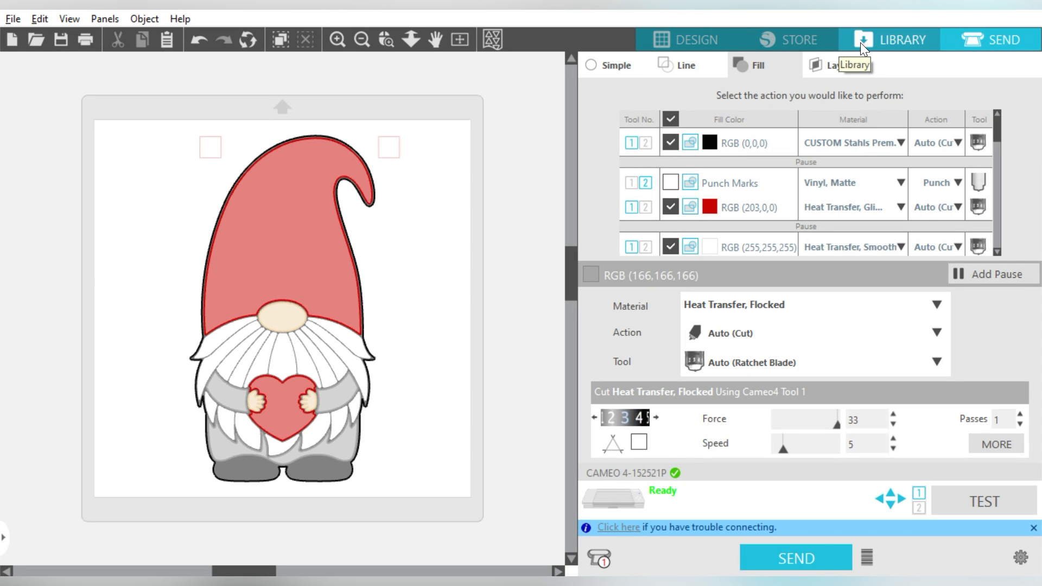
{"action": "left_click", "coordinate": [901, 143]}
{"action": "scroll", "coordinate": [851, 210], "scroll_direction": "down", "scroll_amount": 10}
{"action": "left_click", "coordinate": [852, 210]}
{"action": "left_click", "coordinate": [852, 209]}
{"action": "scroll", "coordinate": [853, 216], "scroll_direction": "down", "scroll_amount": 10}
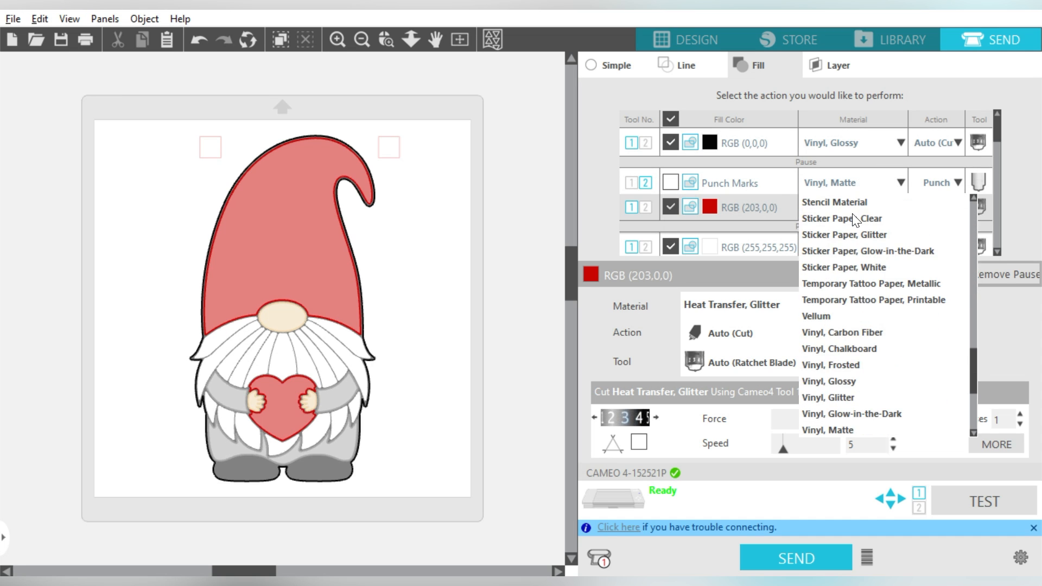
{"action": "left_click", "coordinate": [840, 381]}
- Set the material of the white RGB (255,255,255) and tan RGB (242,216,174) fills to Vinyl, Glossy
{"action": "left_click", "coordinate": [839, 247]}
{"action": "scroll", "coordinate": [835, 244], "scroll_direction": "down", "scroll_amount": 10}
{"action": "left_click", "coordinate": [836, 372]}
{"action": "left_click_drag", "start_coordinate": [998, 133], "coordinate": [997, 239]}
{"action": "left_click", "coordinate": [847, 180]}
{"action": "scroll", "coordinate": [833, 240], "scroll_direction": "down", "scroll_amount": 10}
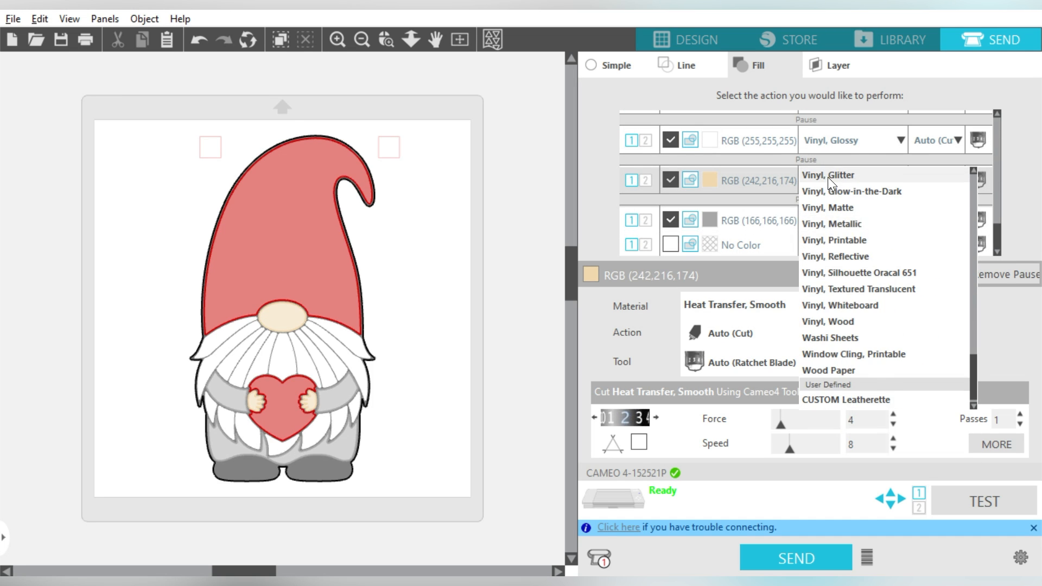
{"action": "left_click", "coordinate": [827, 174]}
- Set the material of the gray RGB (166,166,166) and No Color fills to Vinyl, Glossy
{"action": "left_click", "coordinate": [847, 220]}
{"action": "scroll", "coordinate": [842, 229], "scroll_direction": "down", "scroll_amount": 10}
{"action": "left_click", "coordinate": [836, 237]}
{"action": "left_click", "coordinate": [847, 245]}
{"action": "scroll", "coordinate": [973, 369], "scroll_direction": "down", "scroll_amount": 2}
{"action": "scroll", "coordinate": [976, 367], "scroll_direction": "down", "scroll_amount": 5}
{"action": "left_click", "coordinate": [835, 239]}
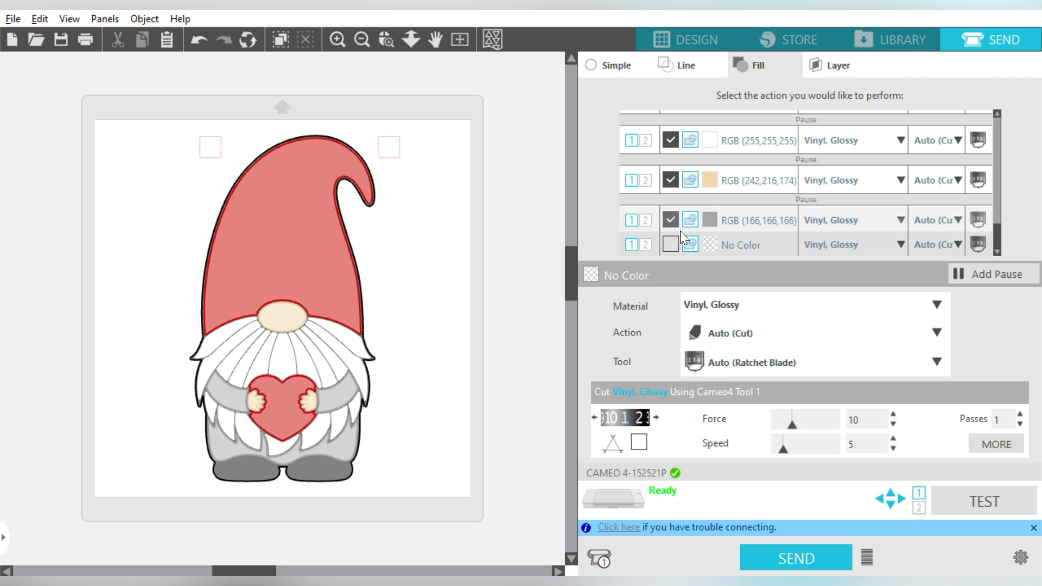
- Turn off cutting for all fills and enable only the No Color fill of the registration squares
{"action": "left_click", "coordinate": [667, 245]}
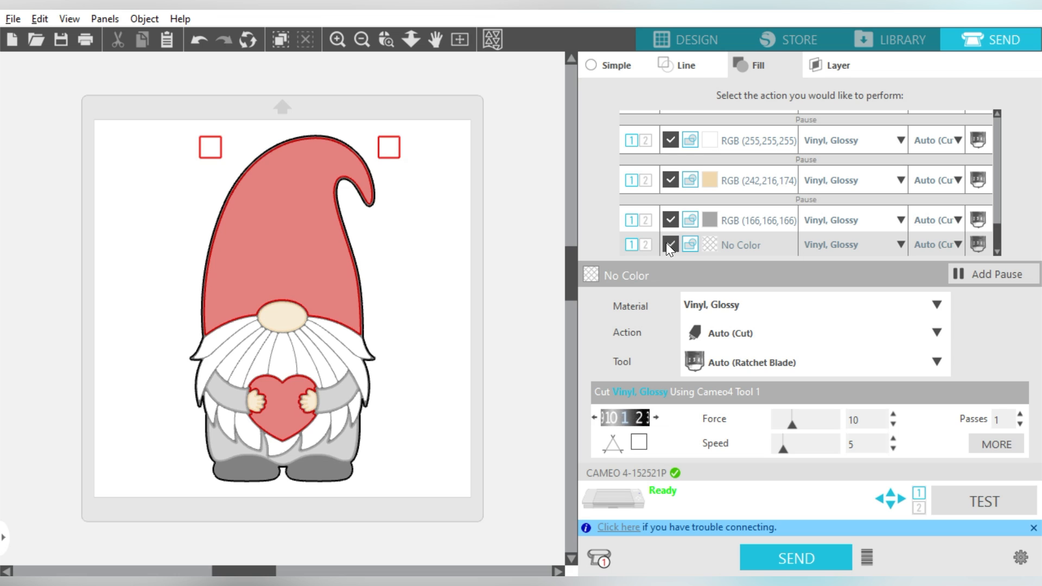
{"action": "left_click_drag", "start_coordinate": [998, 239], "coordinate": [747, 114]}
{"action": "left_click", "coordinate": [671, 120]}
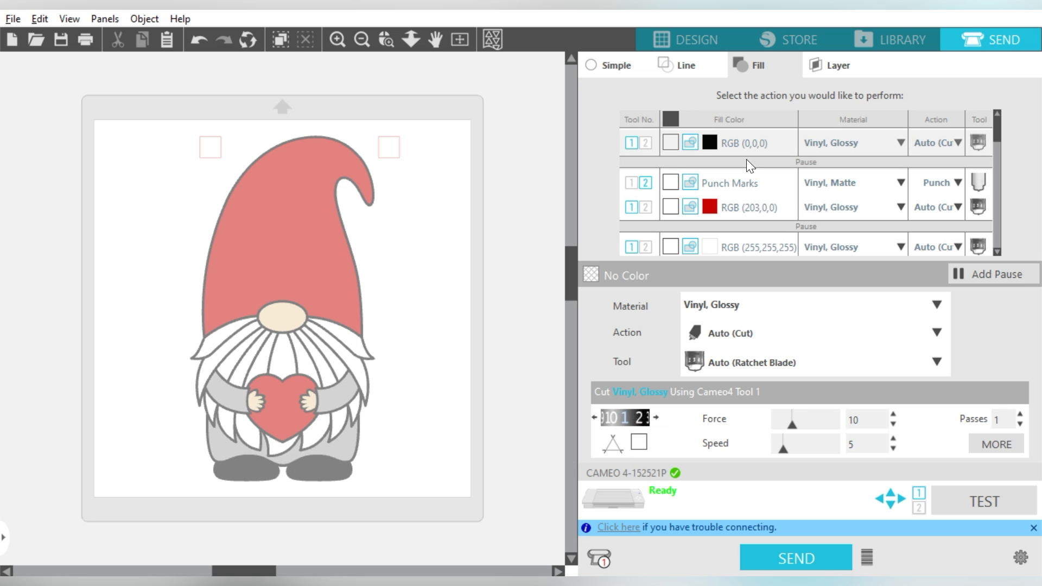
{"action": "scroll", "coordinate": [747, 159], "scroll_direction": "down", "scroll_amount": 3}
{"action": "left_click", "coordinate": [675, 243]}
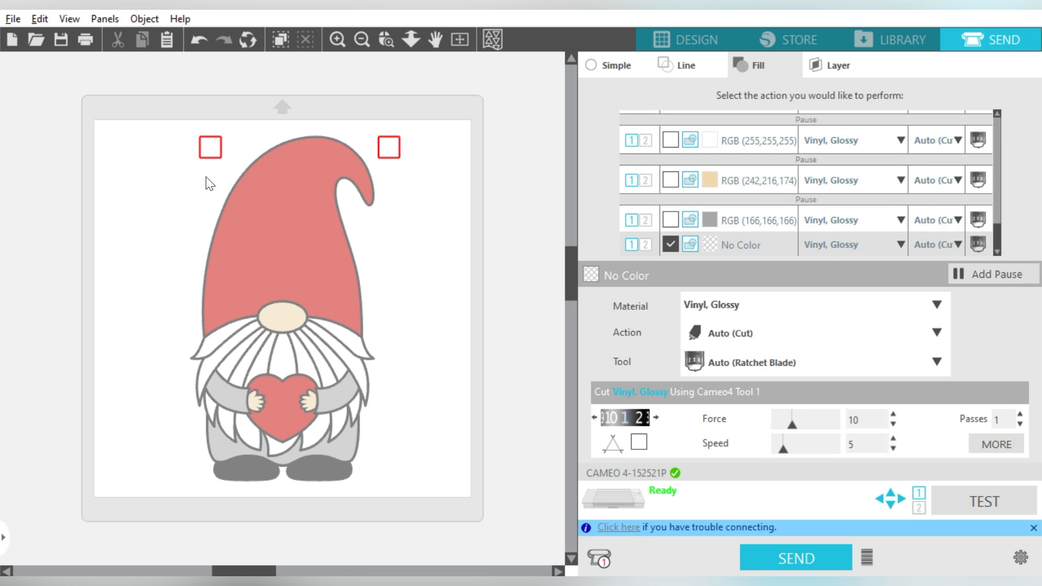
- Switch the enabled cut color from the black RGB (0,0,0) fill to the red RGB (203,0,0) fill
{"action": "scroll", "coordinate": [774, 155], "scroll_direction": "up", "scroll_amount": 3}
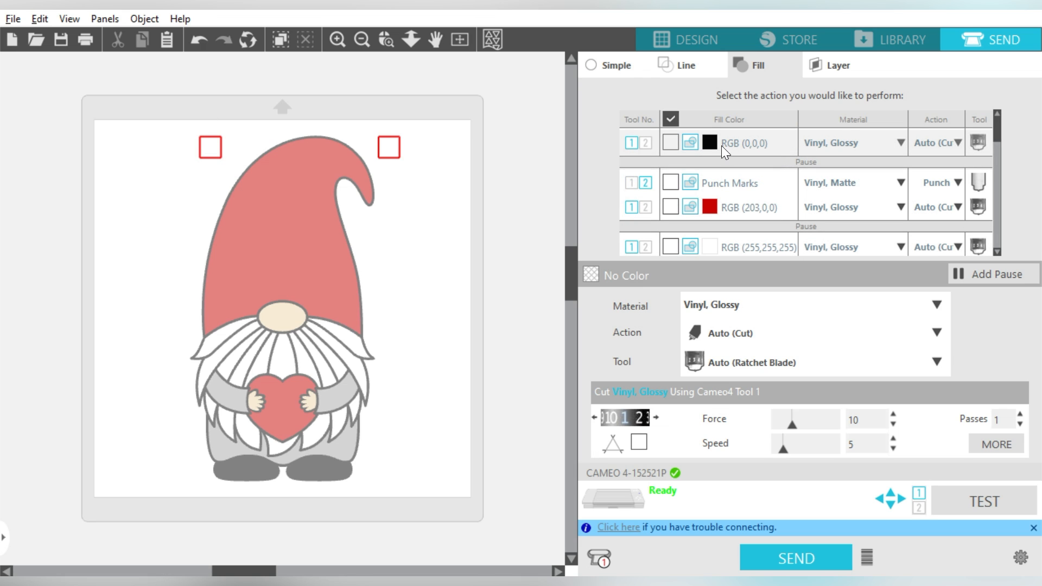
{"action": "left_click", "coordinate": [667, 142]}
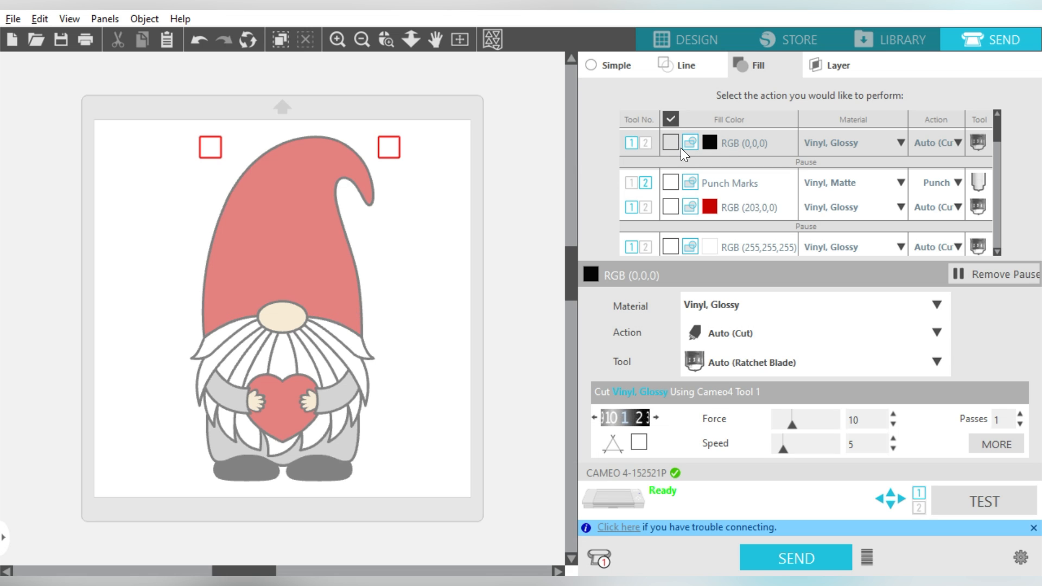
{"action": "left_click", "coordinate": [671, 207]}
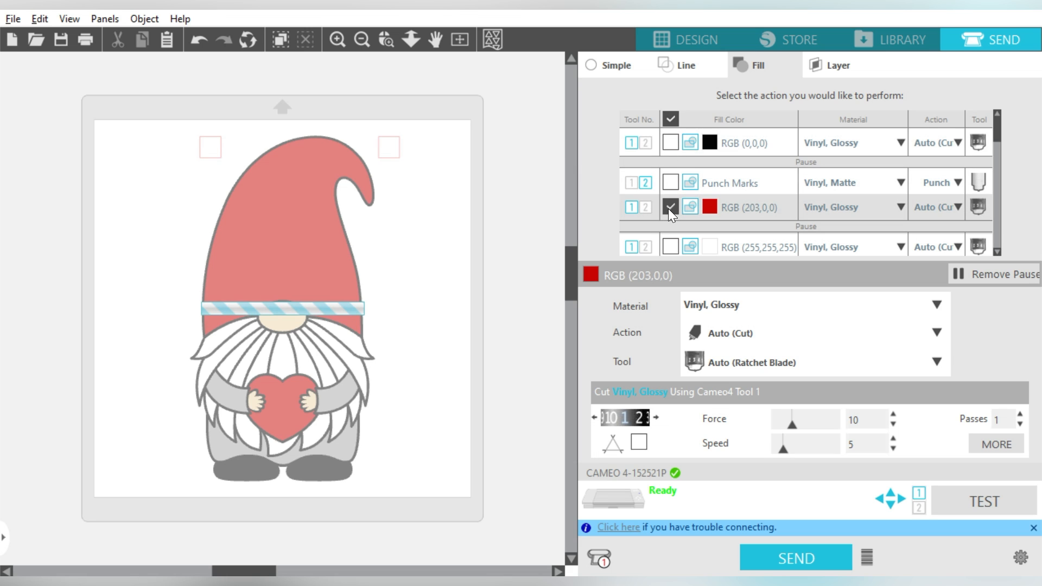
- Remove the pauses after the black, red, white and tan fills
{"action": "right_click", "coordinate": [723, 162]}
{"action": "left_click", "coordinate": [754, 171]}
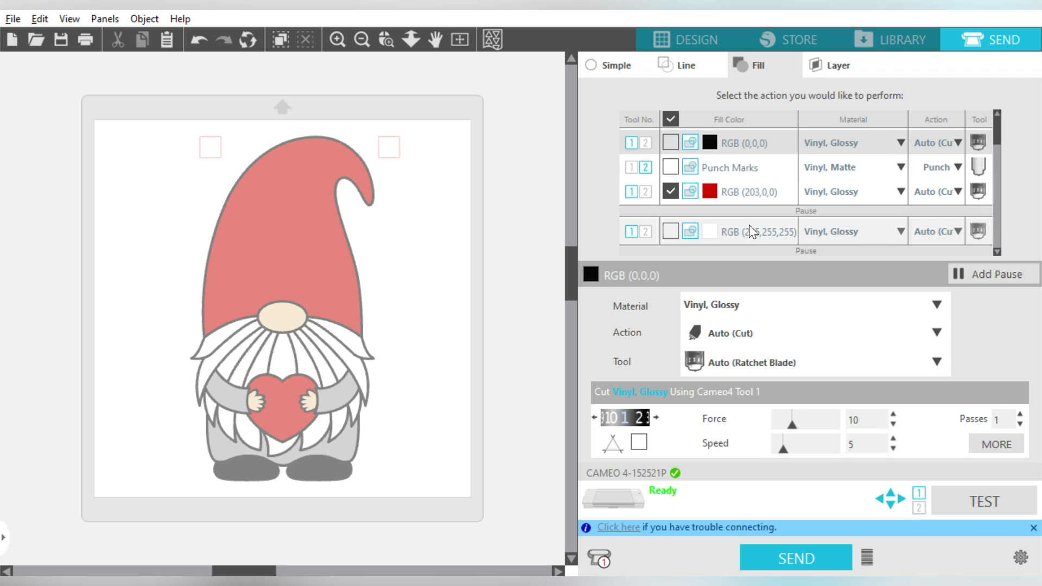
{"action": "right_click", "coordinate": [750, 211]}
{"action": "left_click", "coordinate": [785, 223]}
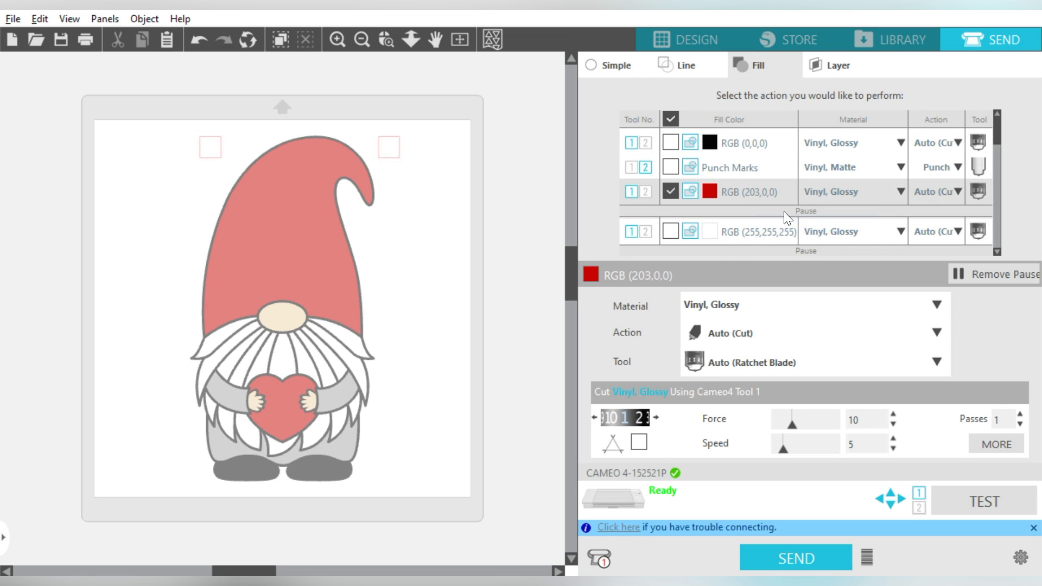
{"action": "right_click", "coordinate": [783, 235]}
{"action": "left_click", "coordinate": [796, 247]}
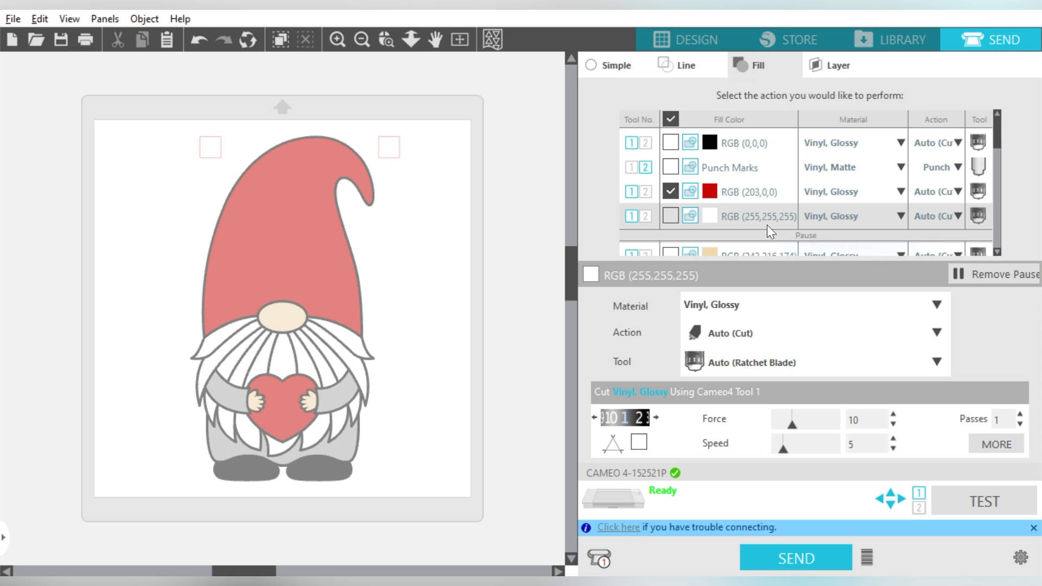
{"action": "scroll", "coordinate": [749, 184], "scroll_direction": "down", "scroll_amount": 2}
{"action": "right_click", "coordinate": [749, 200]}
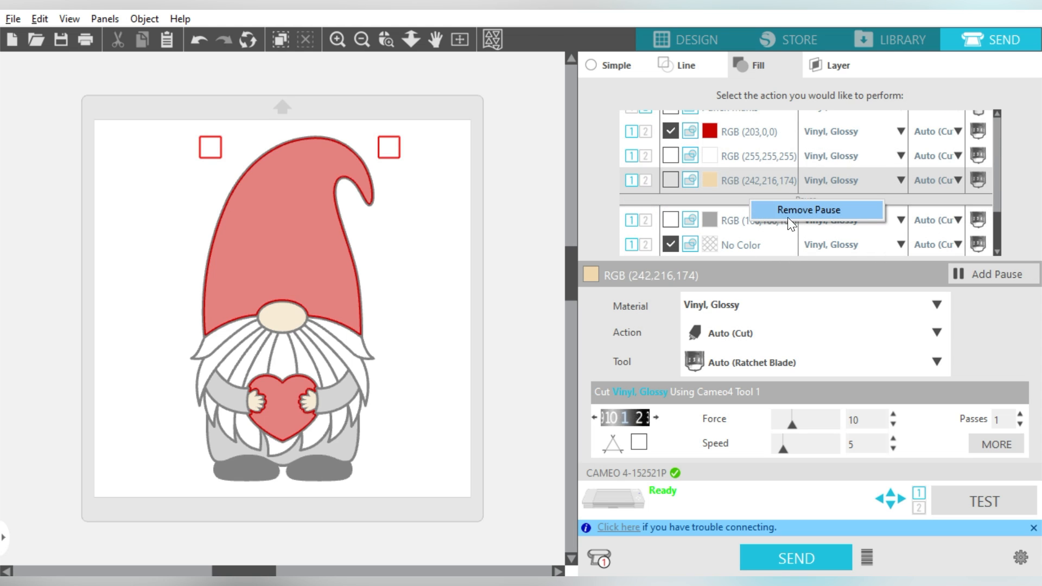
{"action": "left_click", "coordinate": [789, 206]}
- Disable the red RGB (203,0,0) fill and enable the white RGB (255,255,255) fill, keeping the No Color squares enabled
{"action": "scroll", "coordinate": [785, 210], "scroll_direction": "up", "scroll_amount": 2}
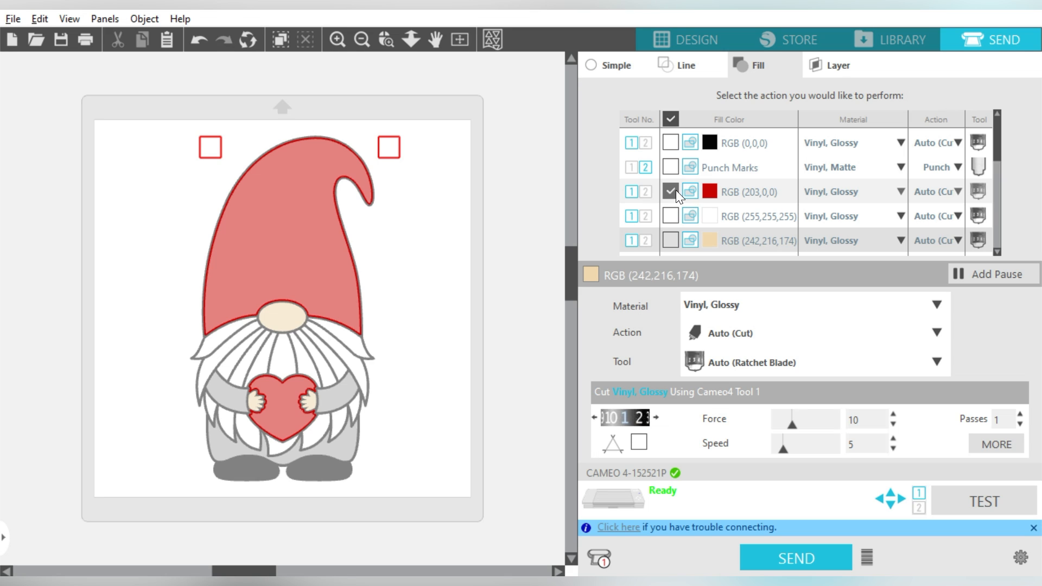
{"action": "scroll", "coordinate": [676, 190], "scroll_direction": "down", "scroll_amount": 2}
{"action": "left_click", "coordinate": [669, 244]}
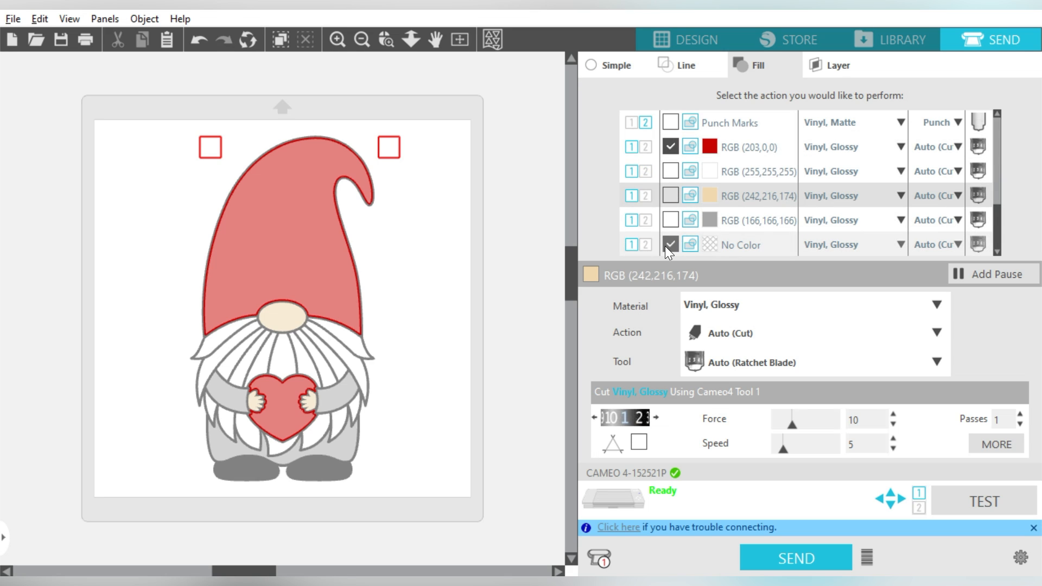
{"action": "left_click", "coordinate": [669, 144]}
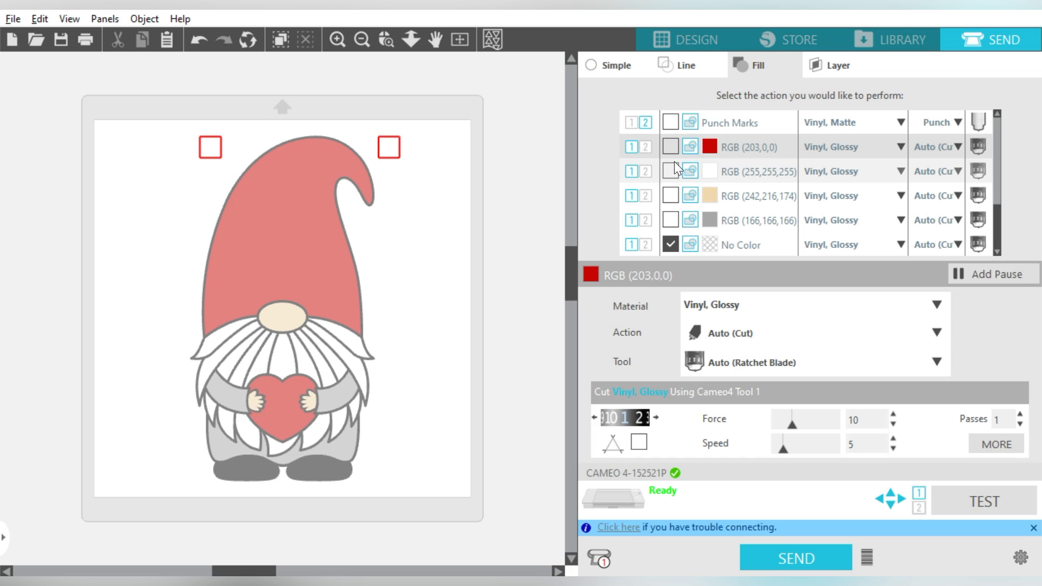
{"action": "left_click", "coordinate": [672, 170]}
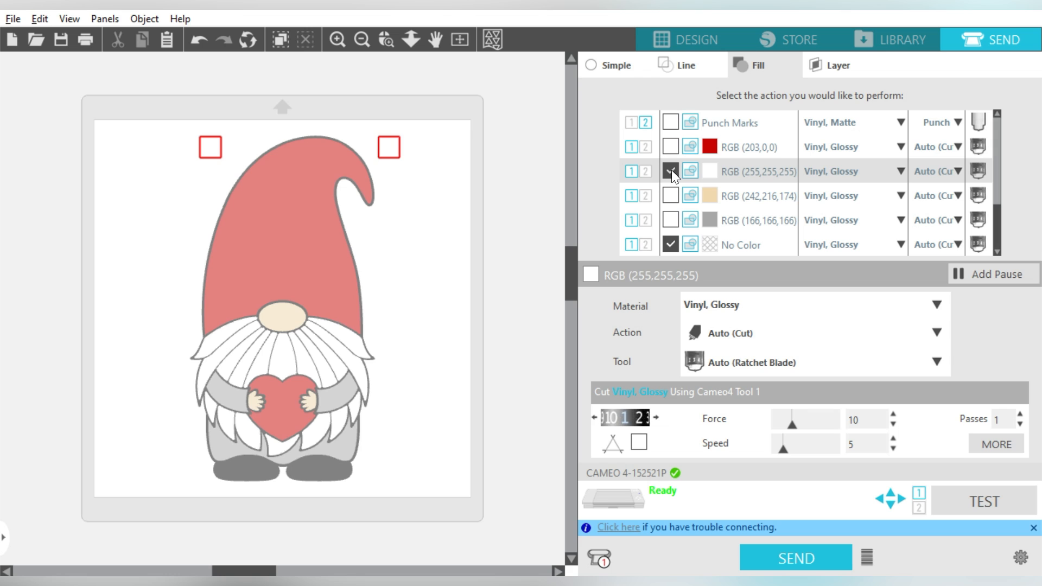
- View the cut settings by layer and return to the settings by fill color
{"action": "left_click", "coordinate": [838, 64]}
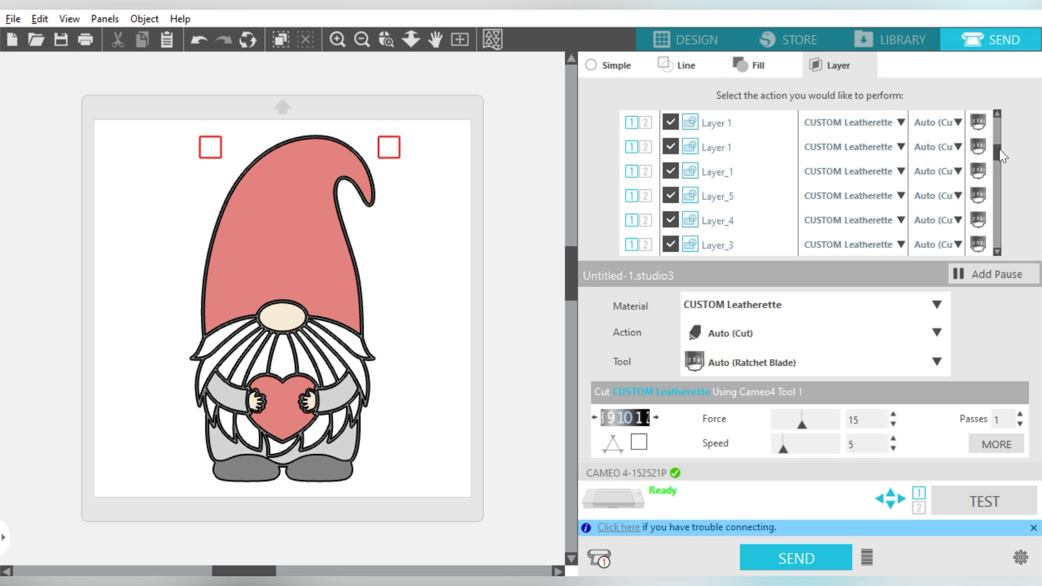
{"action": "left_click_drag", "start_coordinate": [997, 149], "coordinate": [1001, 112]}
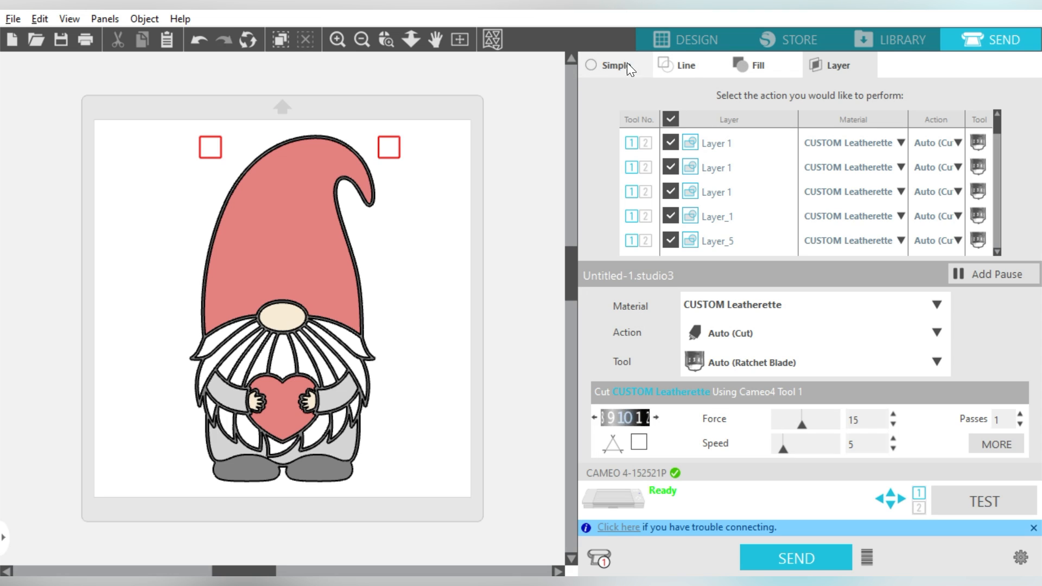
{"action": "left_click", "coordinate": [745, 65]}
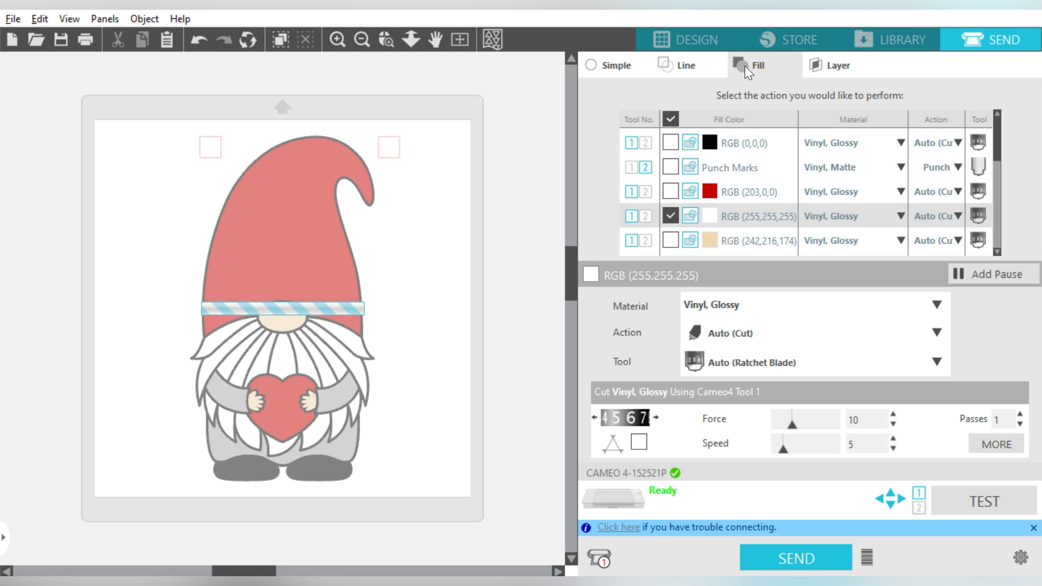